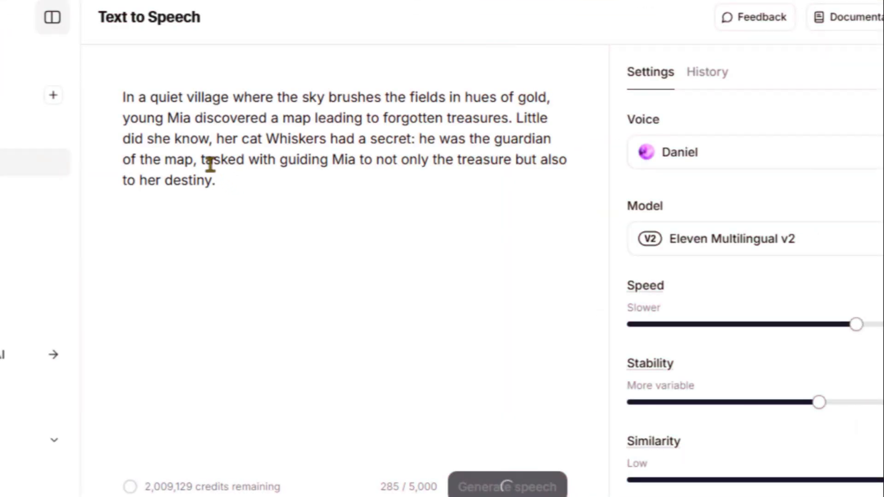
Select the story passage, then start a new dub from English to Spanish
shift+click(243, 183)
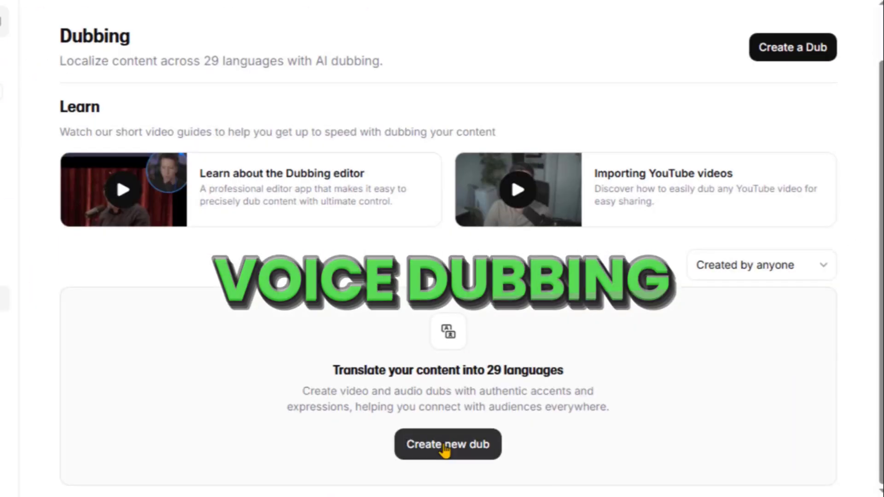
click(446, 444)
text(Dummy Dub)
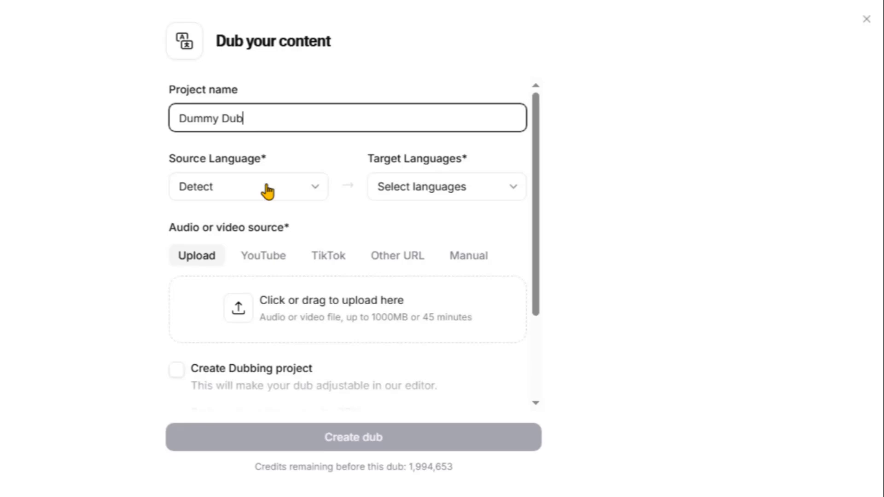
click(267, 191)
click(203, 250)
click(478, 193)
click(410, 272)
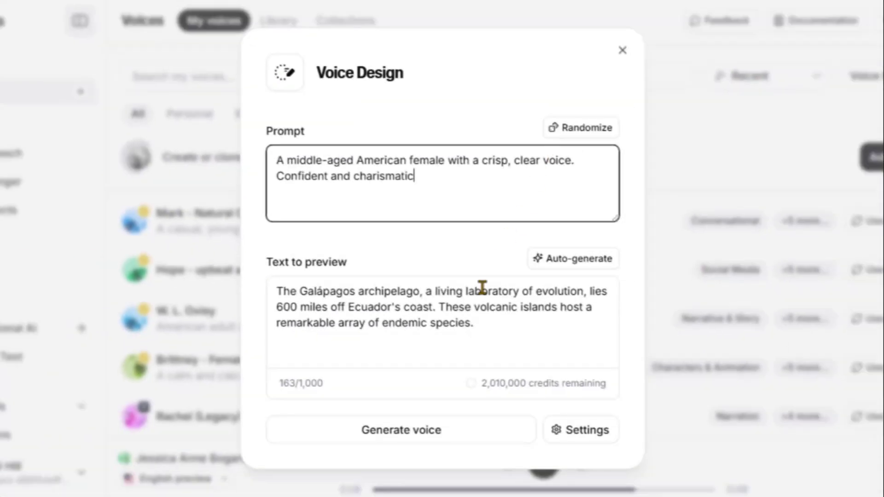
Generate a voice from the confident middle-aged American female prompt
click(410, 434)
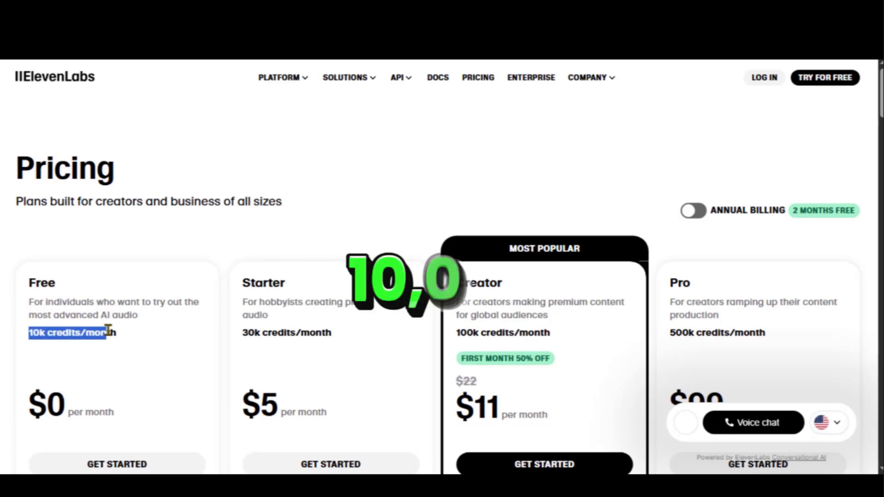
Compare monthly plan credits, highlighting Starter's 30k credits/month and Creator's monthly credits
scroll(118, 325, down, 6)
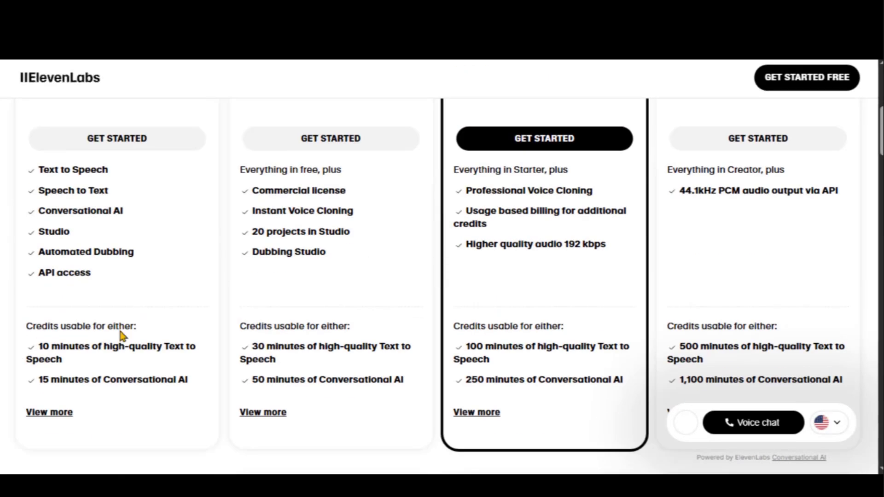
scroll(243, 197, up, 2)
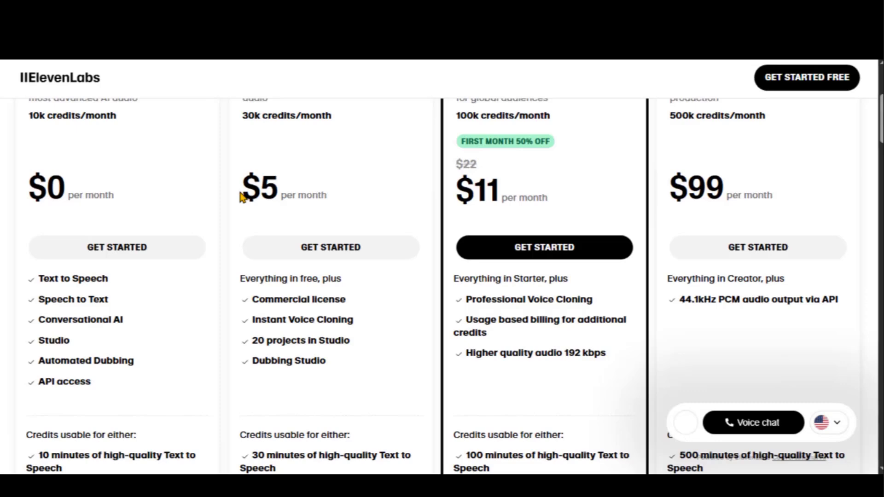
drag(244, 189, 334, 189)
scroll(334, 188, up, 2)
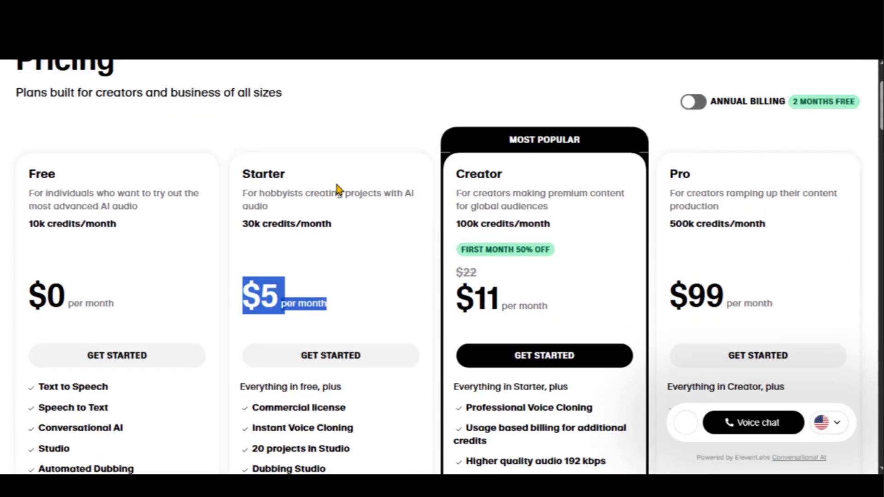
drag(242, 223, 337, 222)
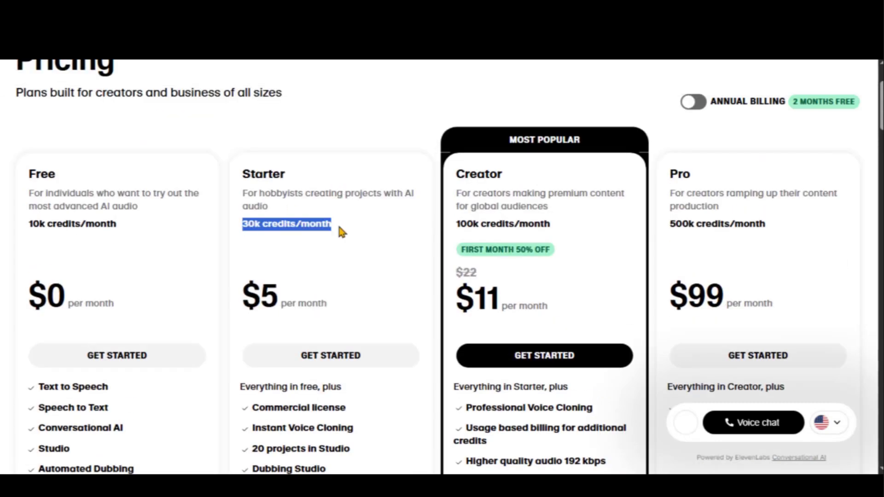
click(339, 221)
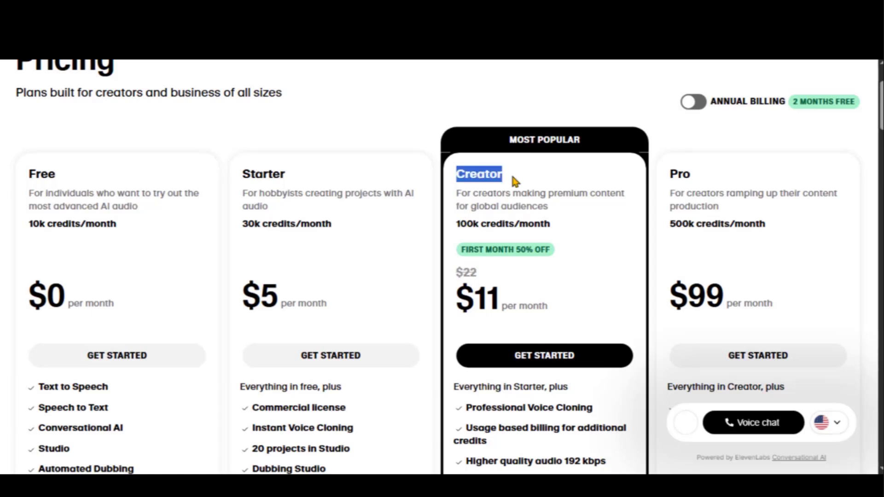
drag(455, 224, 562, 225)
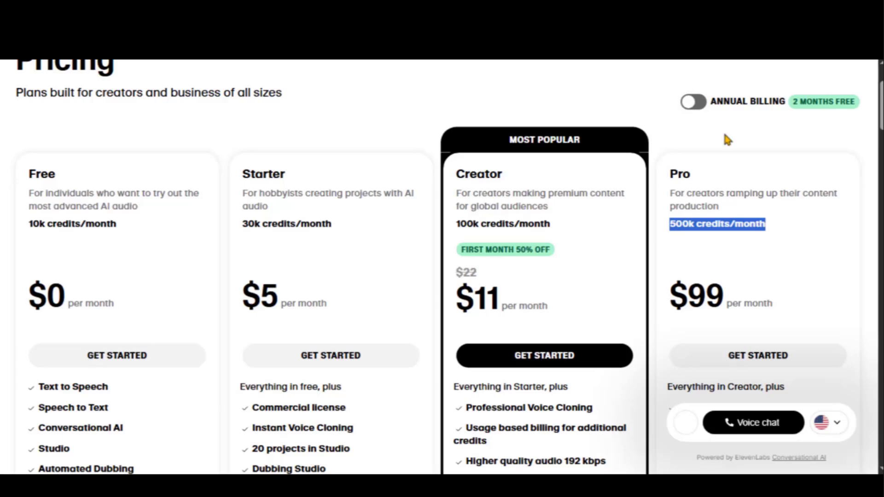
Turn on annual billing and highlight the Starter $4.17 and Creator $18.33 yearly prices
click(695, 105)
drag(242, 297, 383, 295)
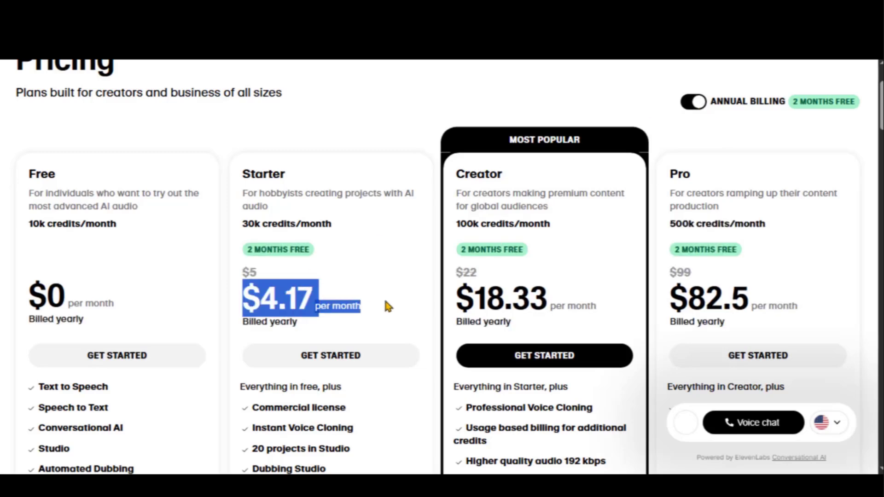
click(386, 296)
drag(455, 297, 630, 304)
click(629, 309)
scroll(623, 306, down, 5)
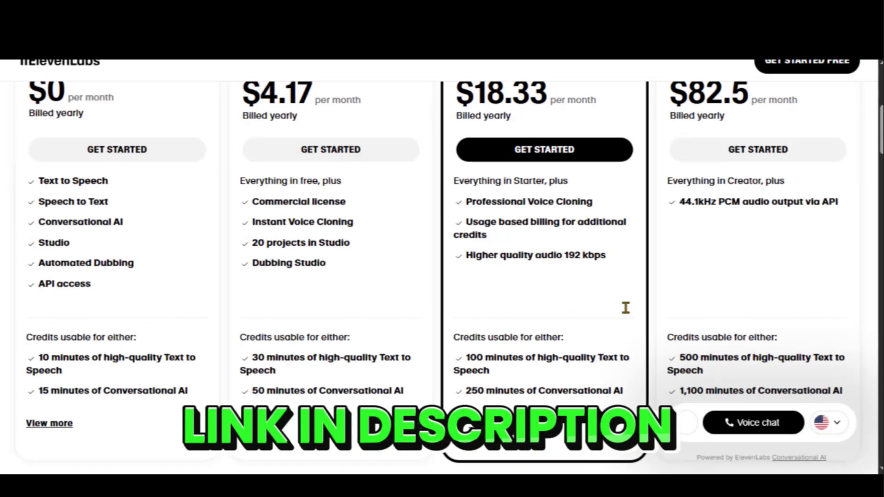
scroll(623, 306, down, 5)
Preview the George (Legacy) and Ryan Kurk voices
scroll(239, 294, down, 2)
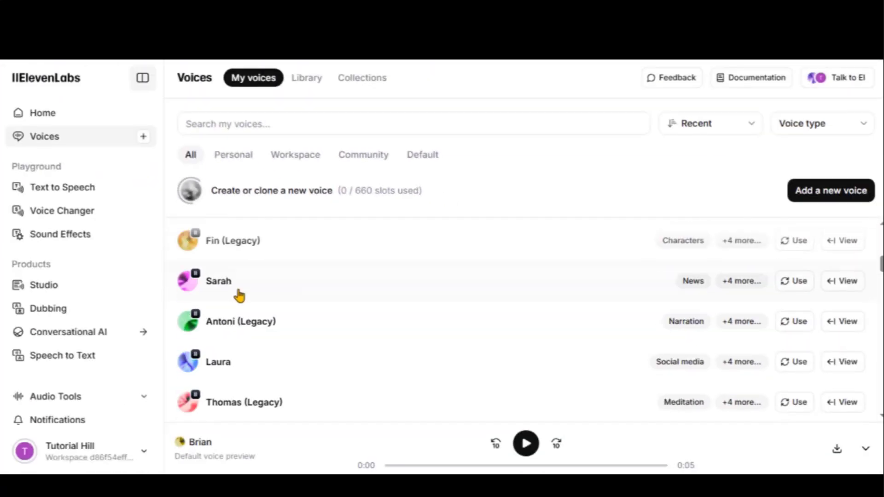
scroll(239, 294, down, 2)
scroll(239, 294, down, 2)
scroll(239, 294, down, 2)
scroll(239, 295, down, 5)
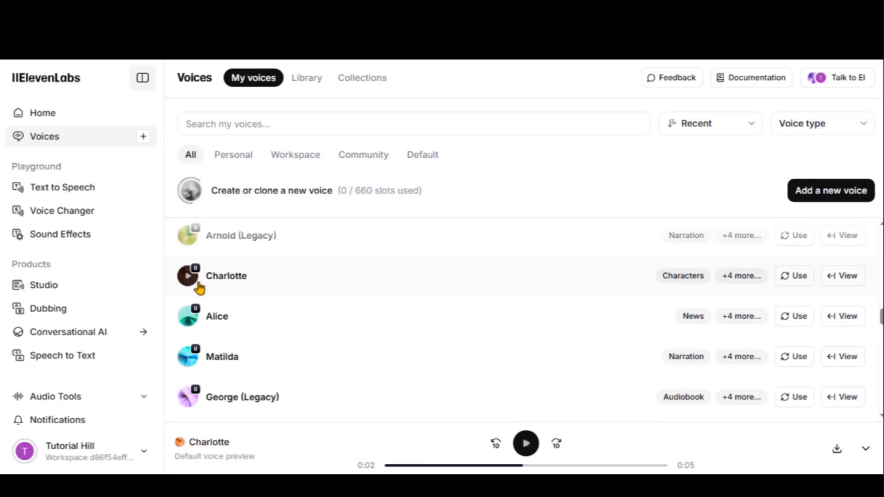
scroll(232, 304, down, 3)
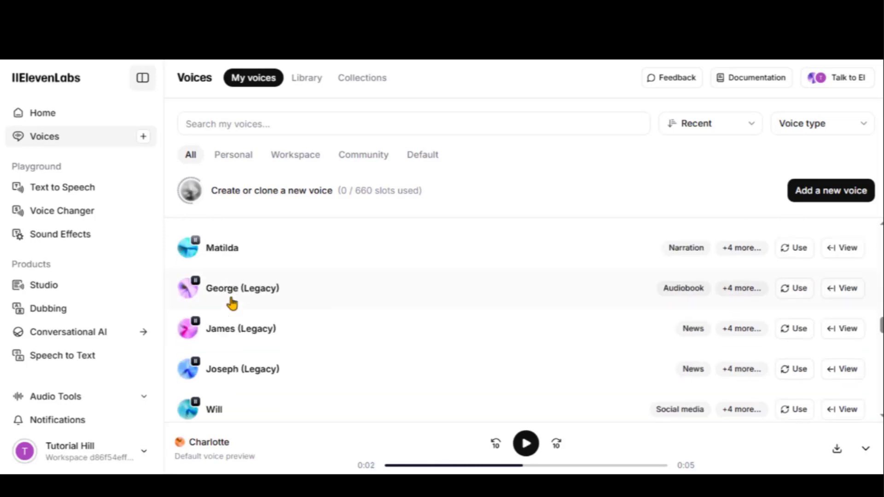
click(188, 289)
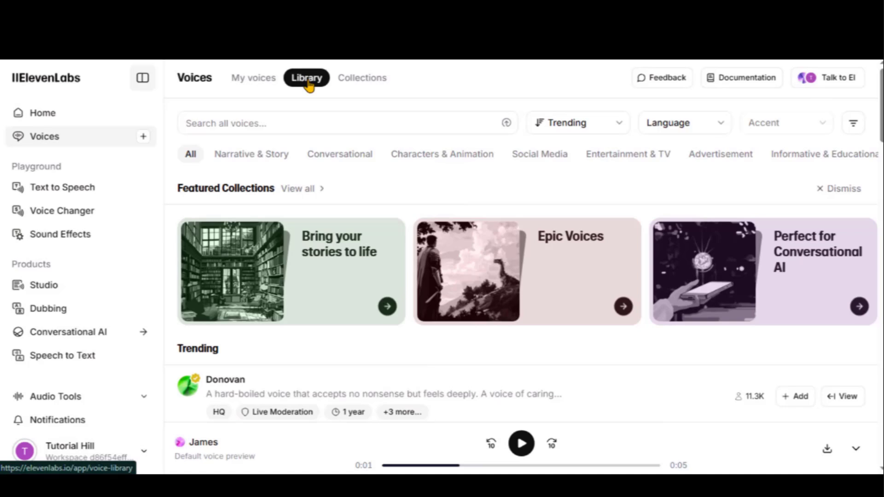
scroll(175, 202, down, 3)
scroll(178, 239, up, 1)
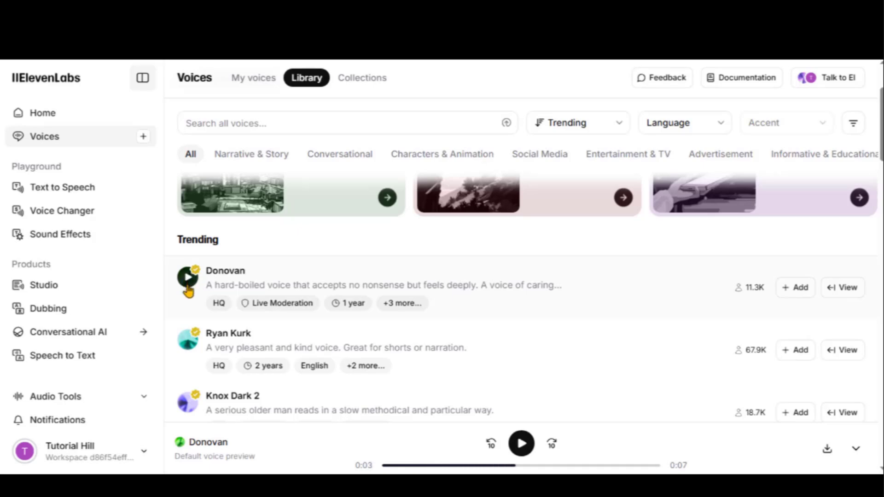
click(188, 343)
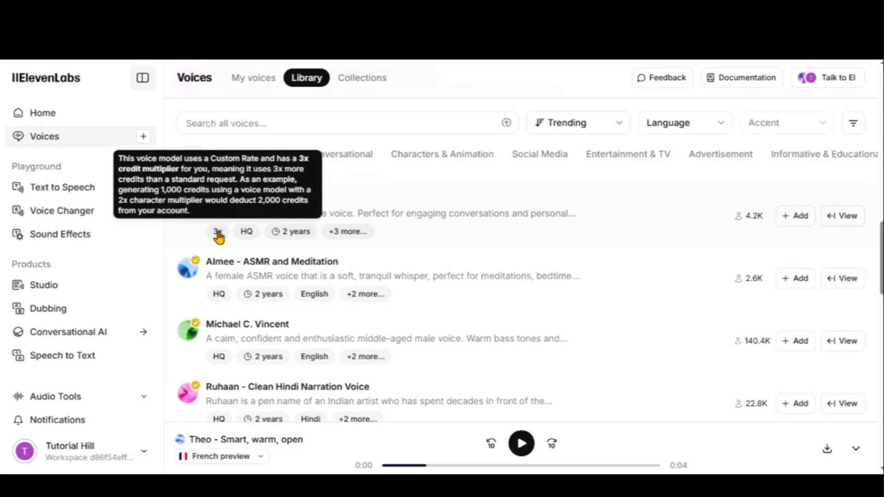
mouse_move(187, 256)
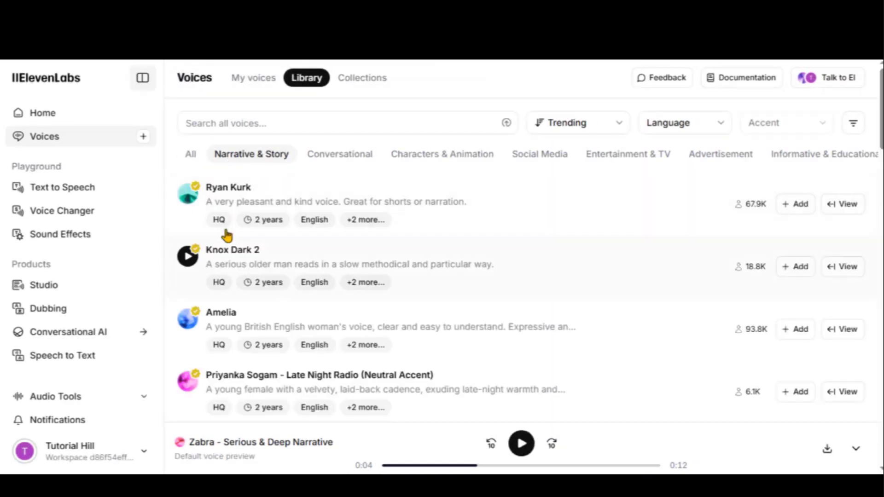
Browse the library's Conversational, Characters & Animation, then Social Media voice categories
scroll(227, 236, down, 10)
scroll(226, 236, down, 2)
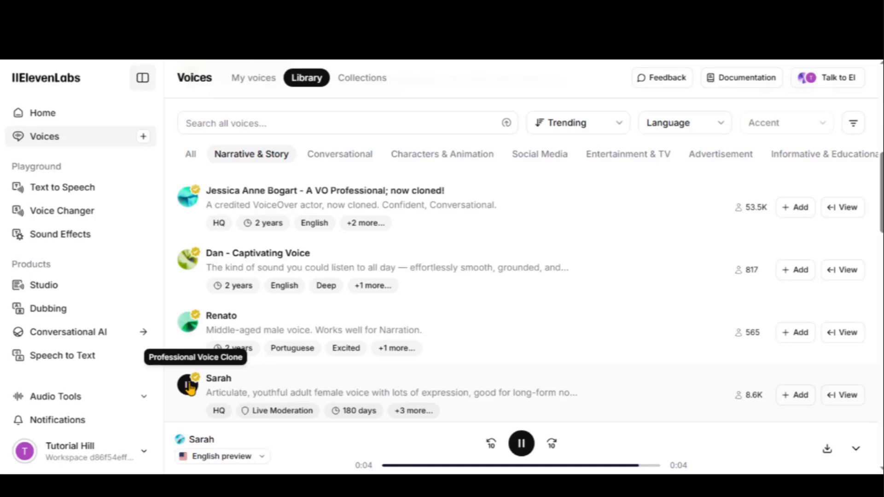
scroll(350, 317, down, 5)
click(351, 164)
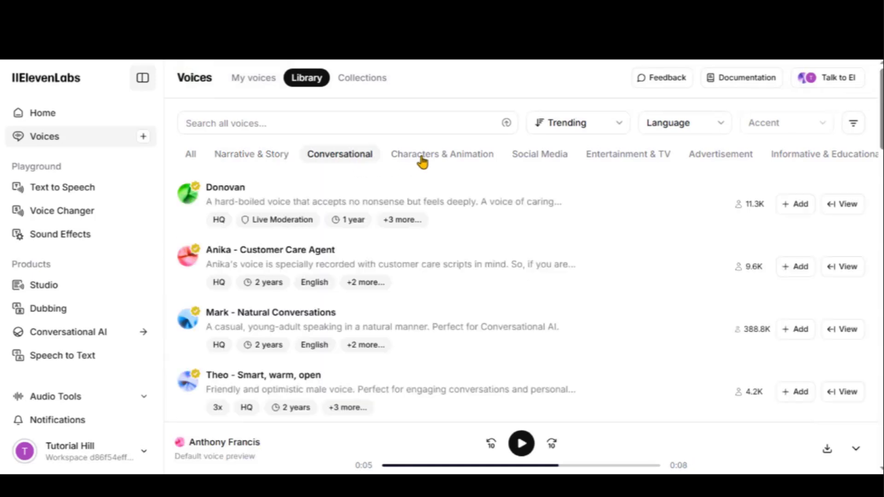
click(421, 161)
click(537, 161)
text(Dav)
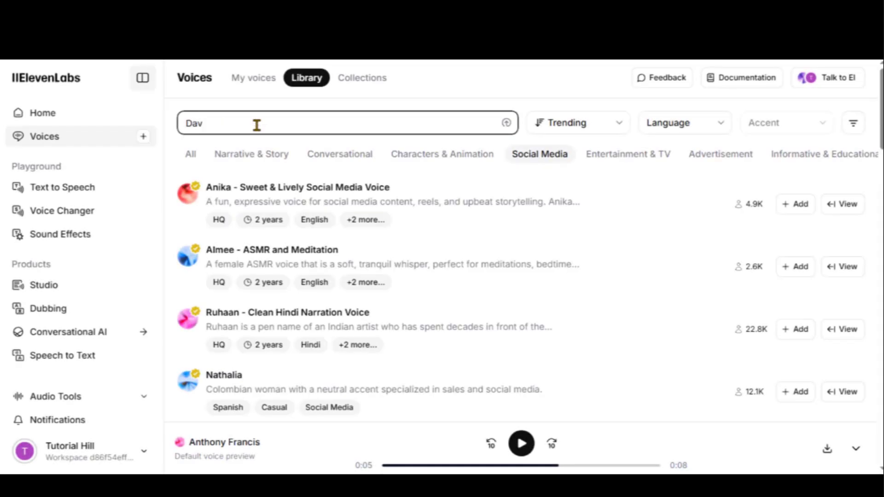
Search the library for 'David', preview David - Deep, British, then clear the search
text(id)
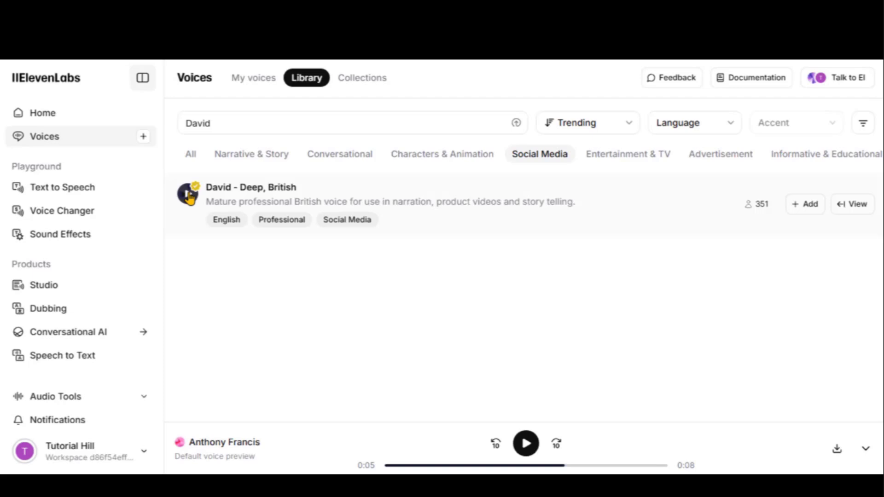
click(189, 197)
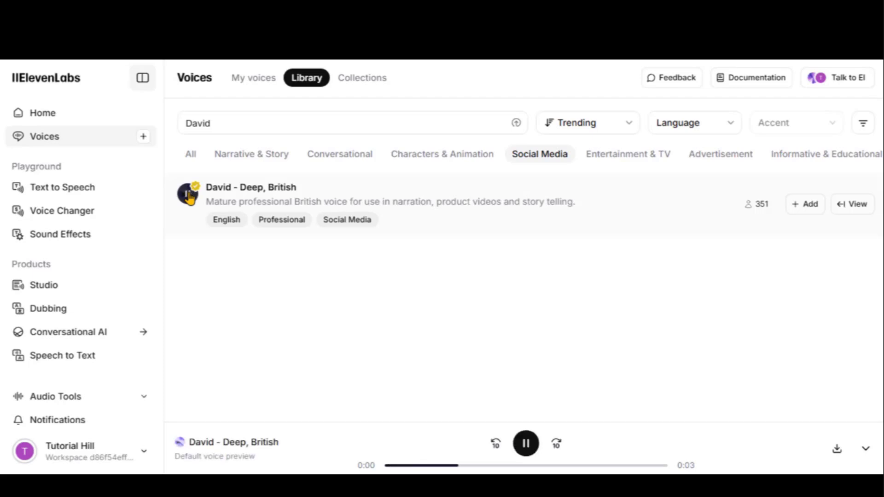
double_click(219, 122)
key(BackSpace)
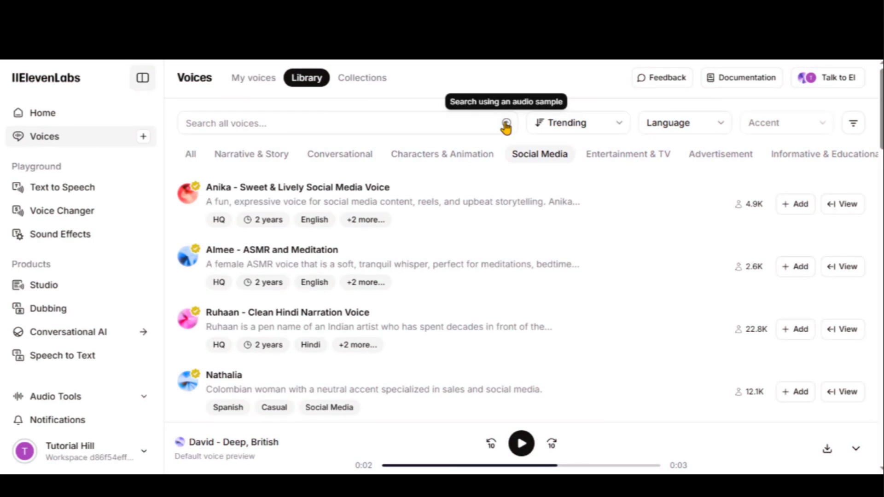
Search by audio sample and preview Carter the Mountain King, Ronan McCarter and CarterSutra
click(506, 124)
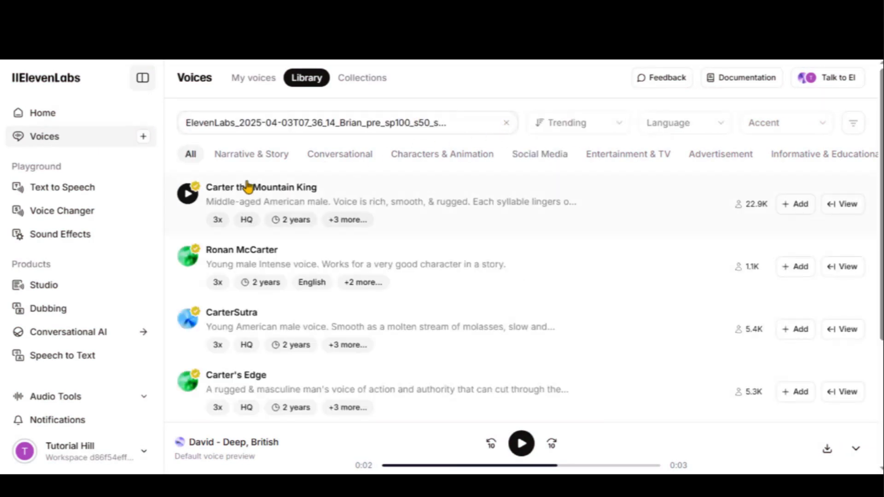
click(188, 195)
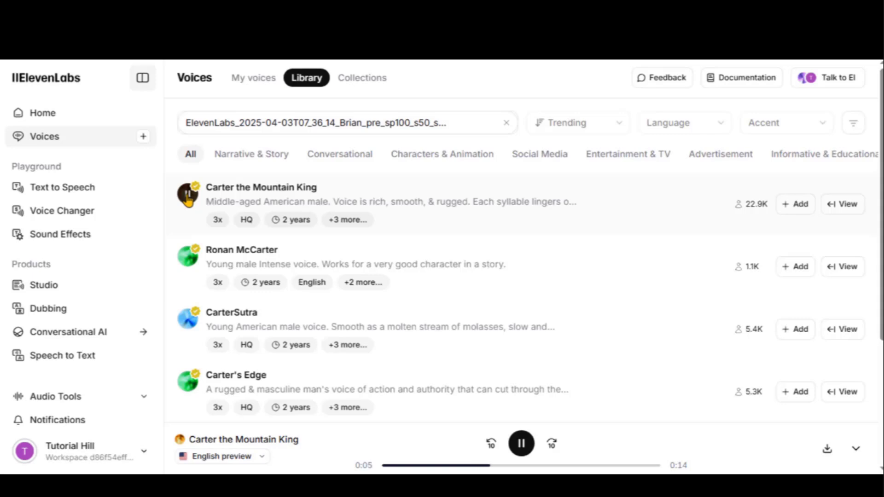
click(188, 199)
click(187, 258)
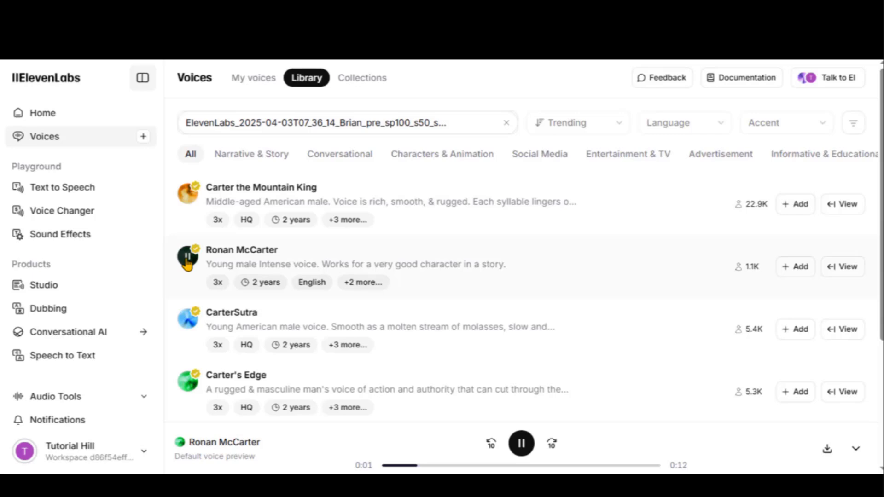
click(188, 263)
click(187, 322)
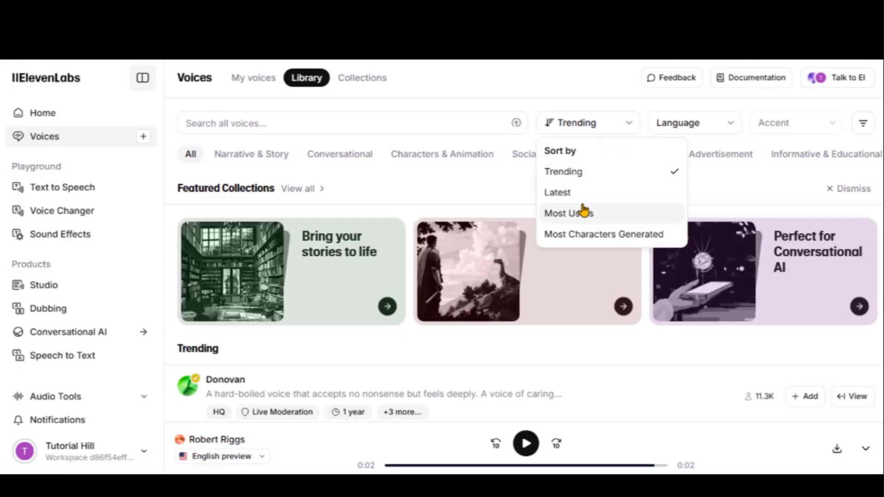
Filter library voices by language and preview Marcela - Colombian Girl after pausing Nathalia
click(600, 122)
click(680, 123)
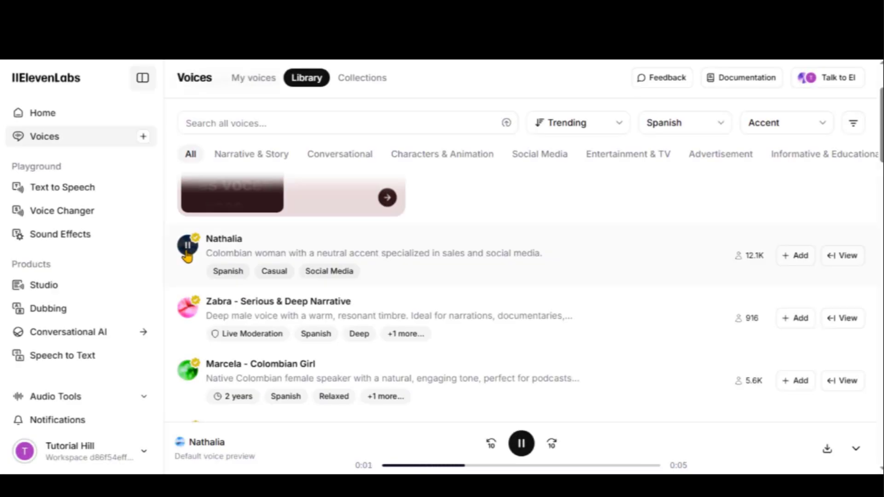
click(187, 249)
click(187, 375)
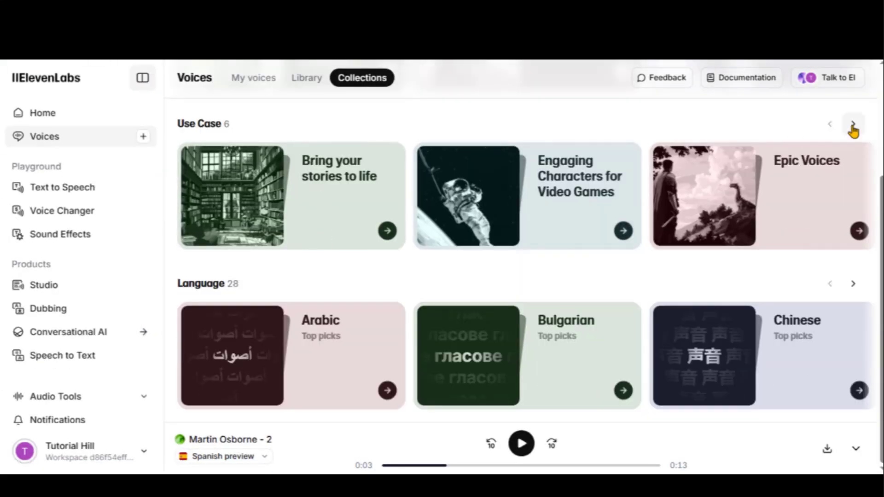
Open the Japanese voice collection and add the Brittney female villain voice to my voices
click(853, 123)
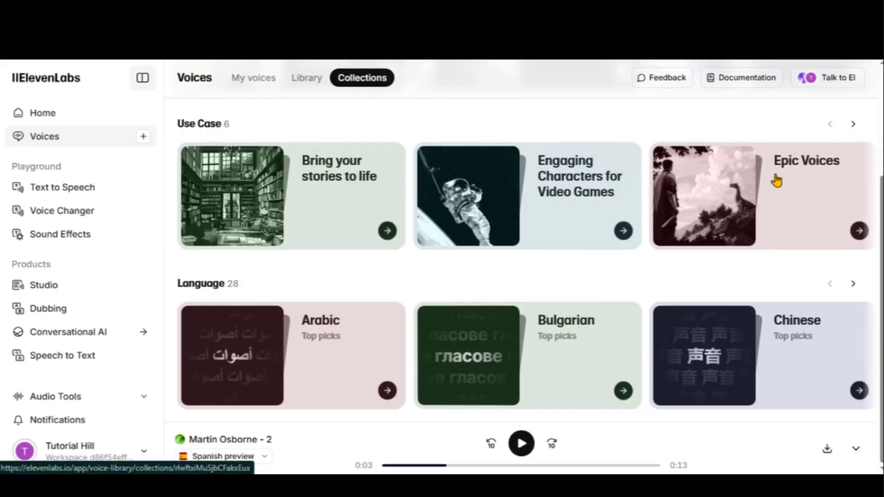
click(854, 284)
click(854, 282)
click(559, 346)
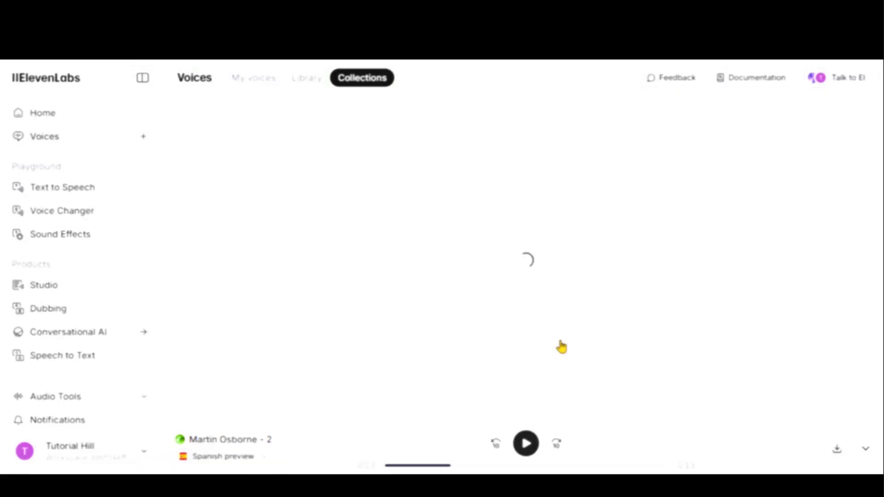
click(189, 194)
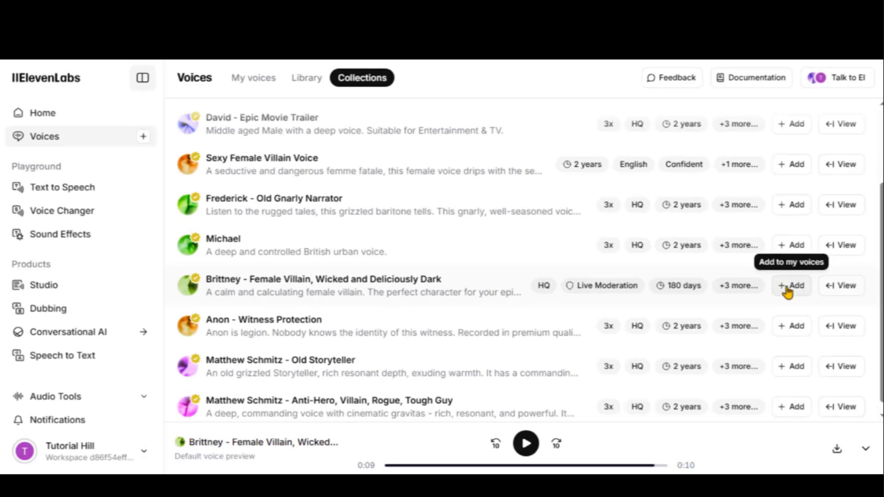
click(788, 288)
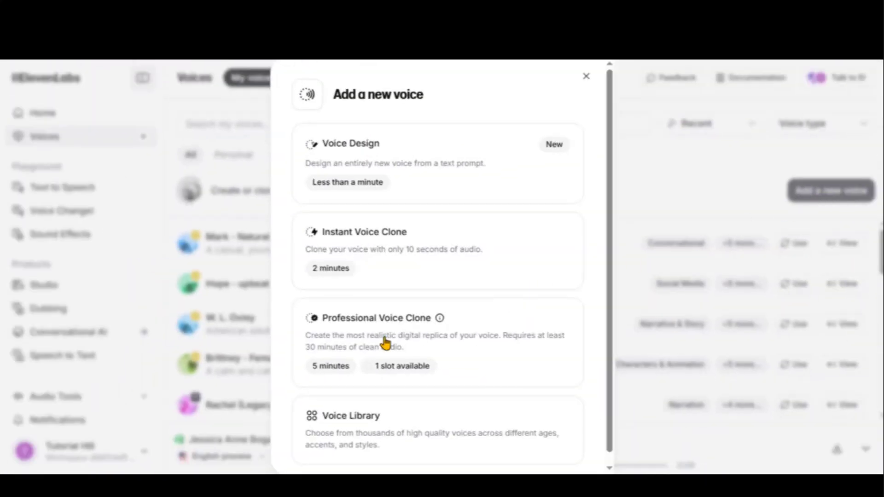
Generate voices from a randomized Voice Design prompt, preview Voices 2 and 3, and keep Voice 1
click(408, 168)
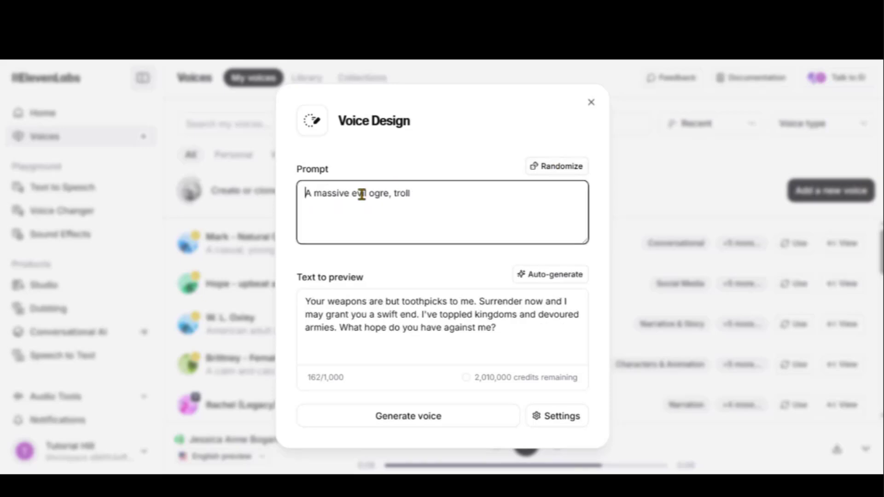
click(558, 168)
drag(306, 191, 493, 202)
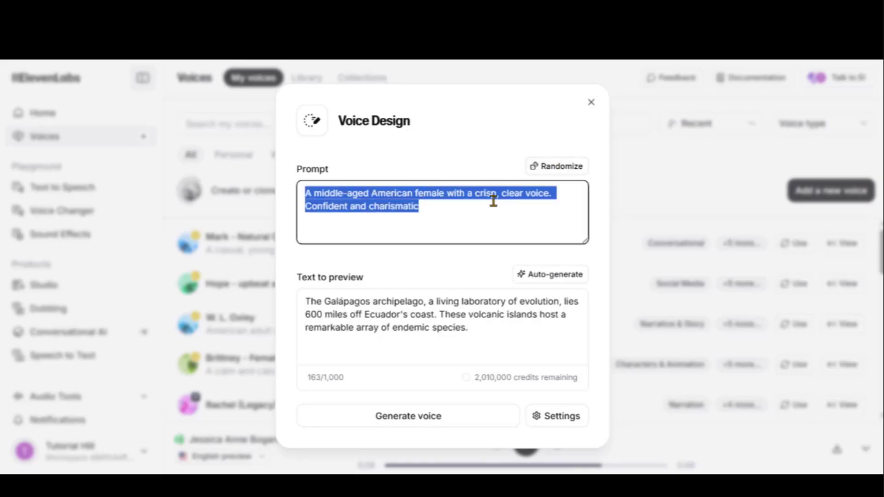
click(556, 416)
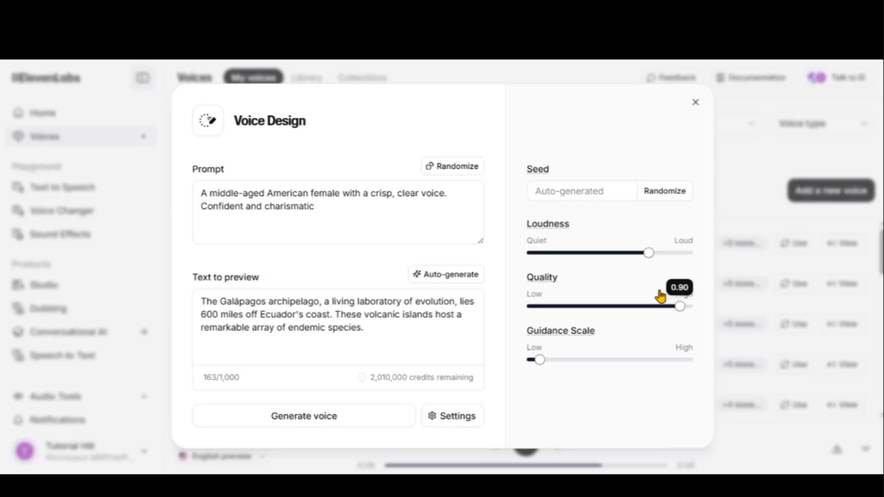
click(430, 417)
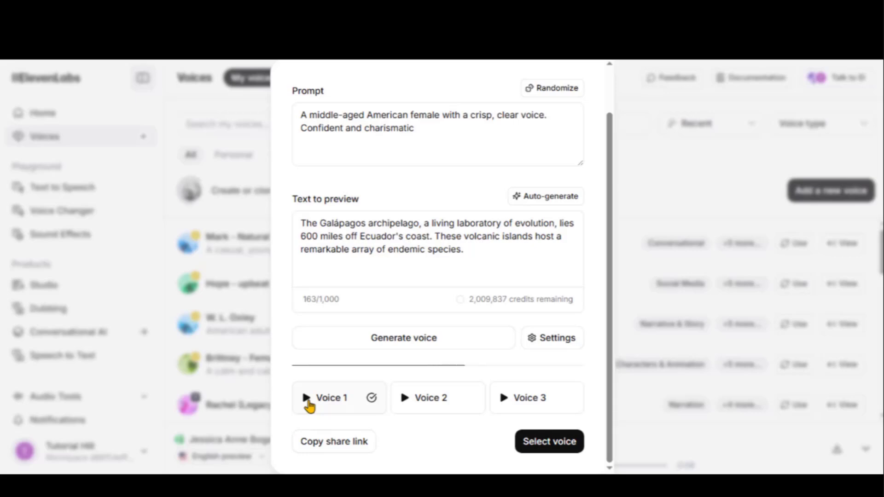
click(404, 399)
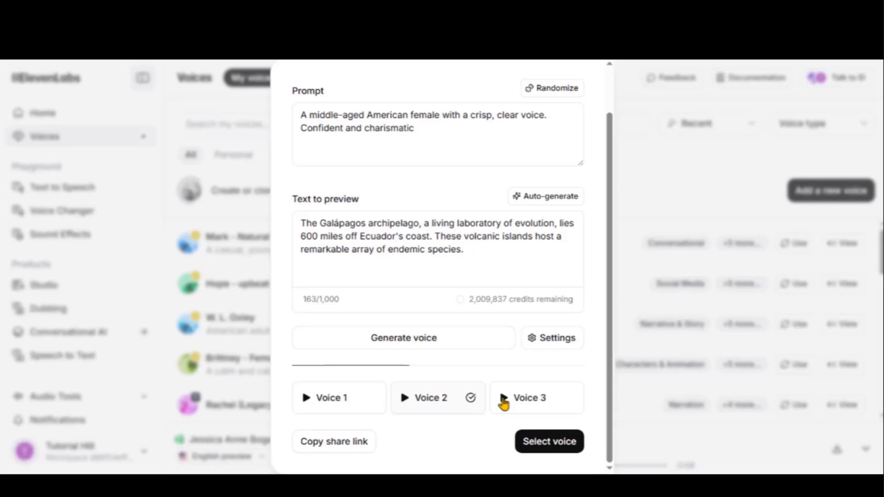
click(504, 401)
click(545, 447)
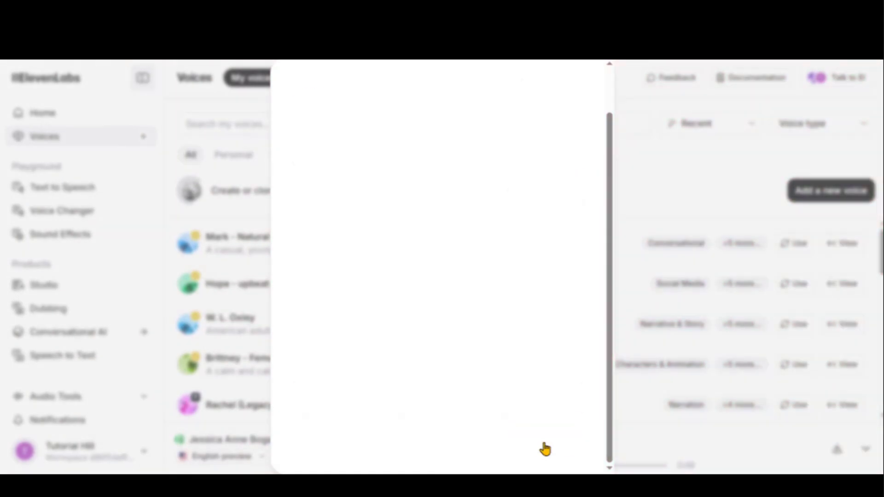
Name the voice Sarah, add English and other labels, and save it
click(373, 194)
text(Sarah)
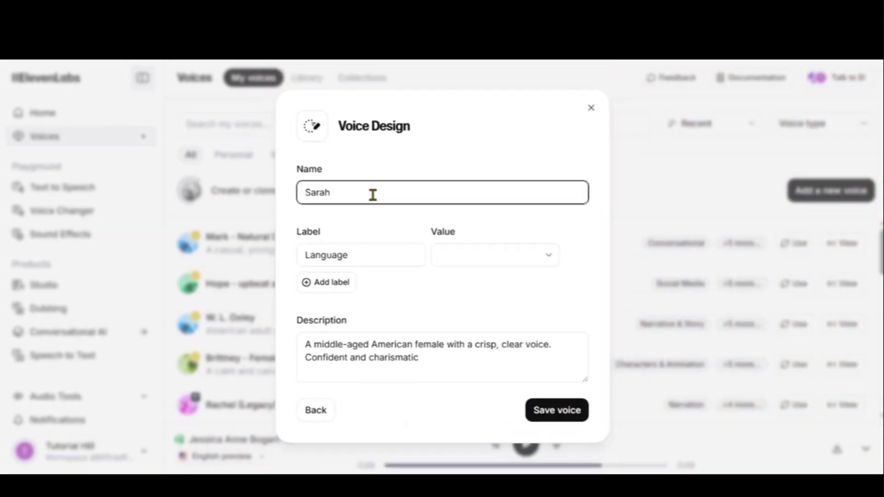
click(546, 255)
click(457, 339)
click(325, 282)
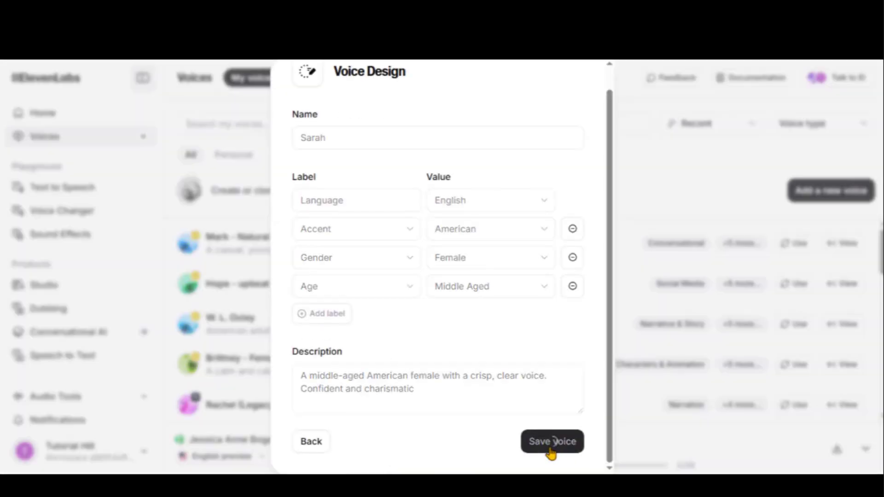
click(551, 442)
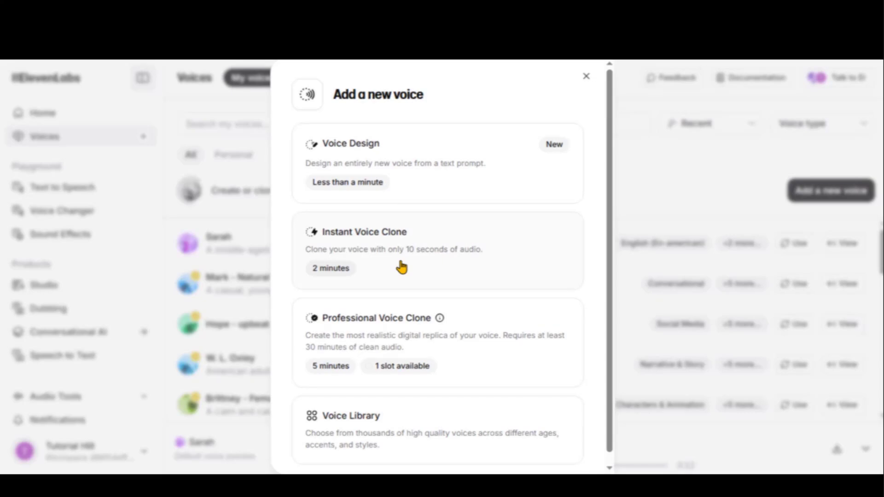
Start an Instant Voice Clone and upload the ten-second MP3 sample
click(400, 267)
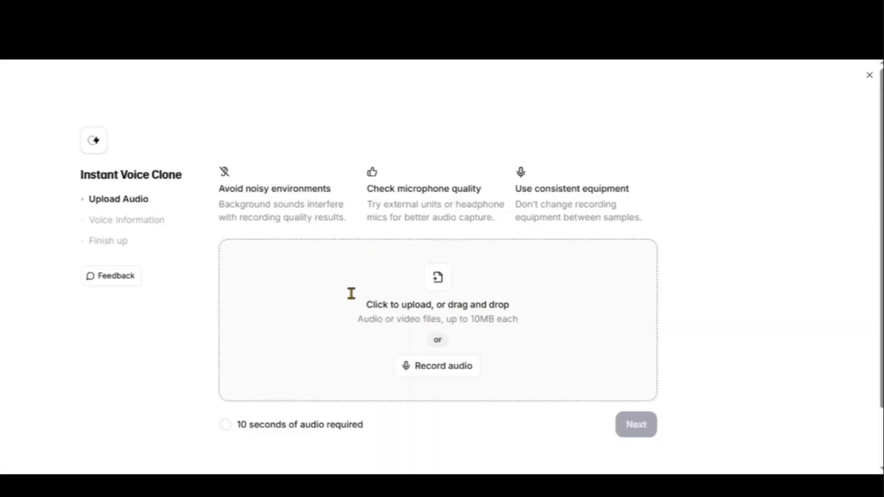
drag(352, 292, 436, 319)
scroll(437, 362, down, 3)
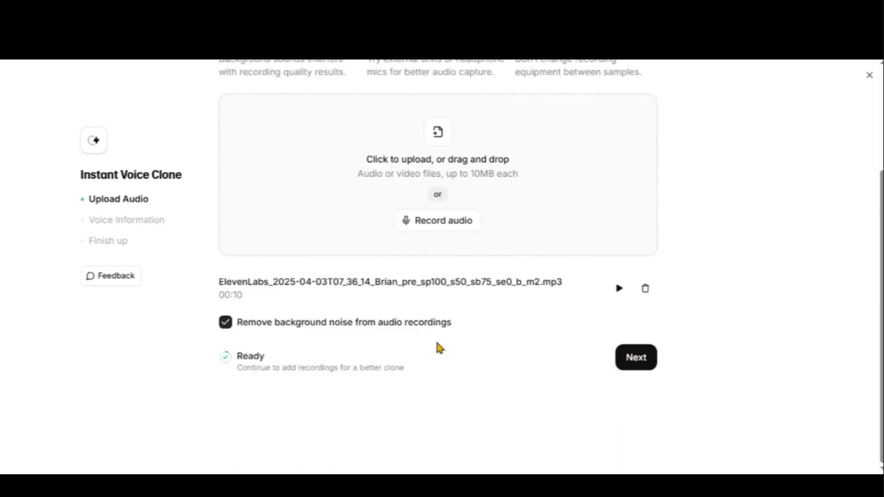
double_click(240, 358)
click(640, 361)
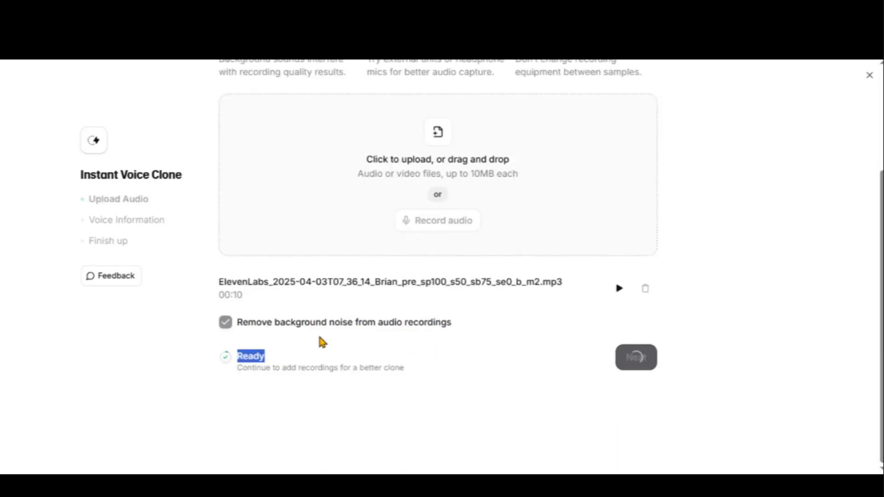
Name the clone Brian, set its language to English, and add another label
click(290, 228)
text(Brian)
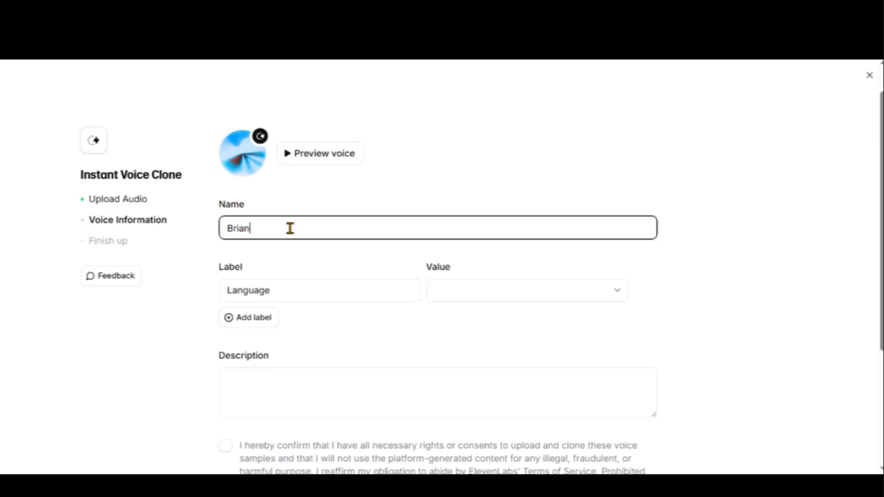
click(465, 298)
click(454, 233)
click(256, 321)
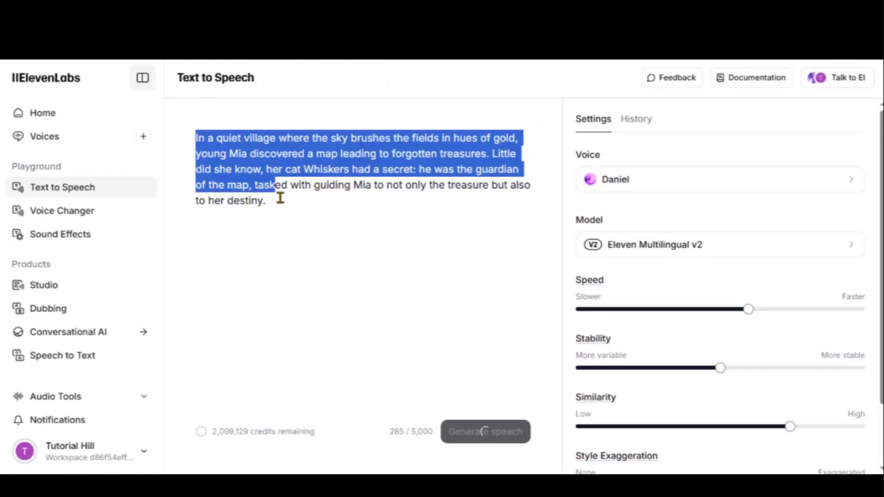
Switch the speech voice to WS, regenerate the village story, and review the settings sliders
click(625, 182)
click(631, 363)
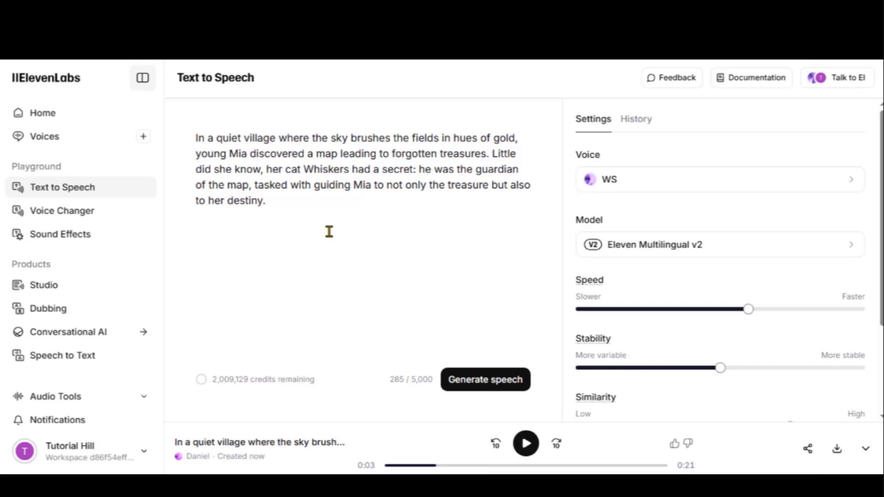
key(ctrl+Return)
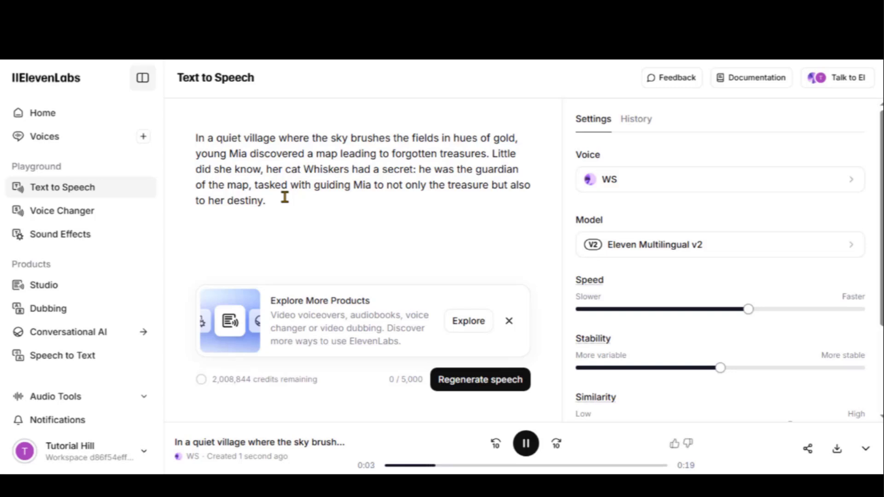
scroll(649, 276, down, 3)
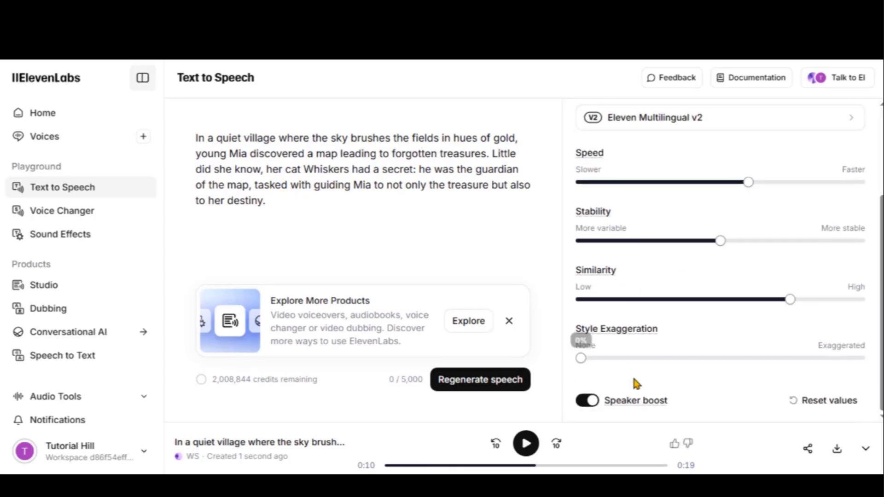
scroll(635, 382, up, 3)
scroll(661, 290, down, 3)
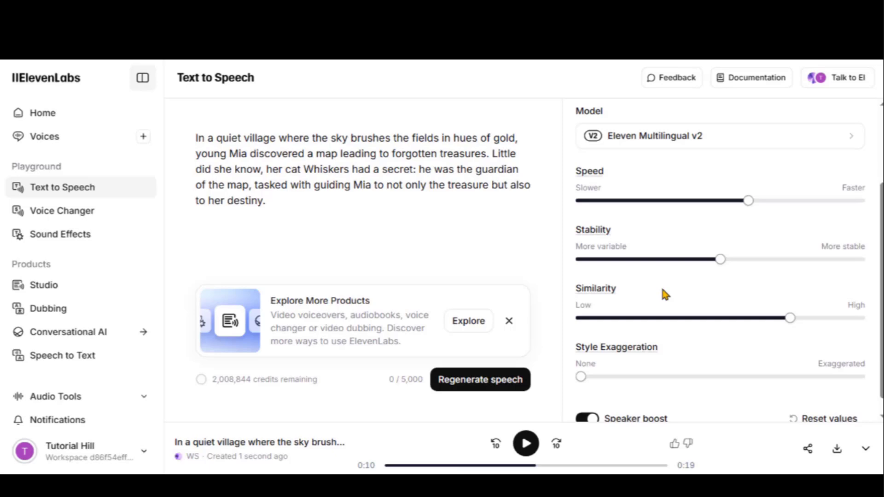
click(44, 136)
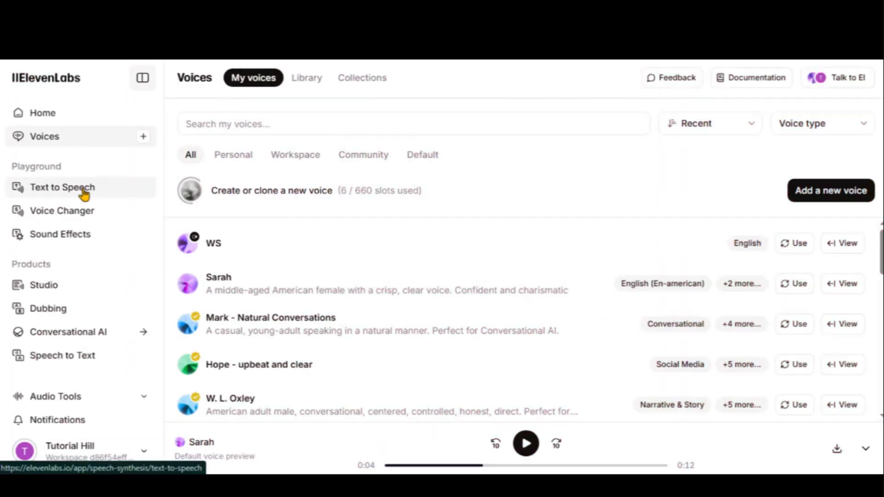
On Text to Speech, browse the voice list and scroll through the settings panel
click(84, 191)
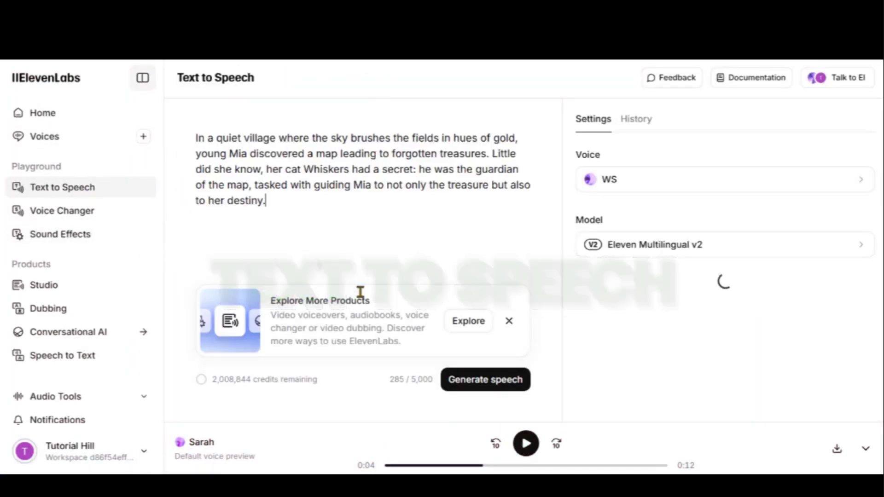
click(647, 181)
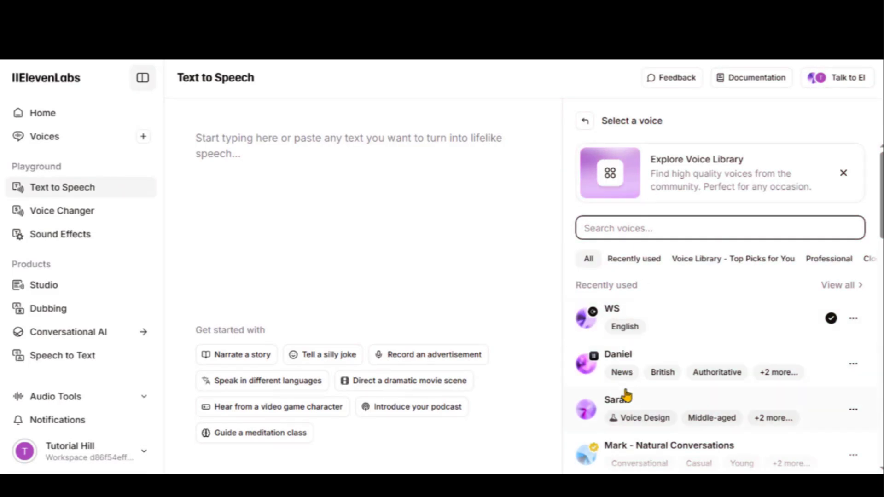
click(628, 317)
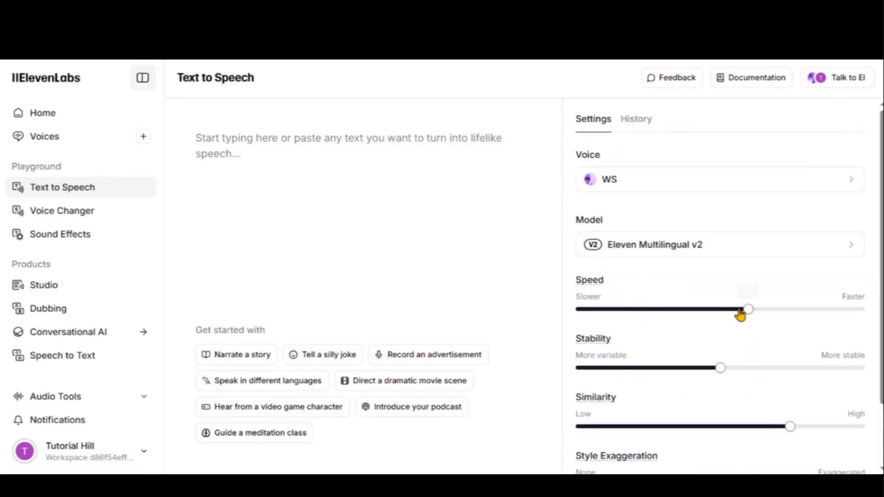
scroll(740, 315, down, 3)
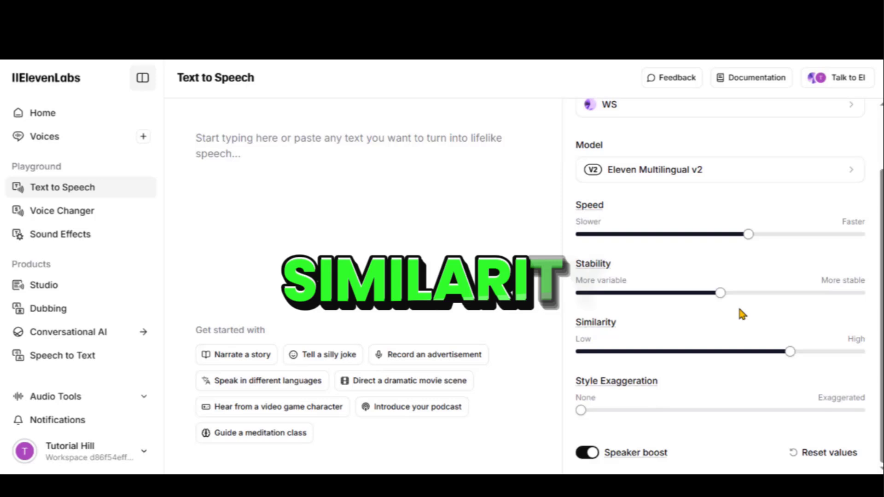
scroll(615, 414, up, 3)
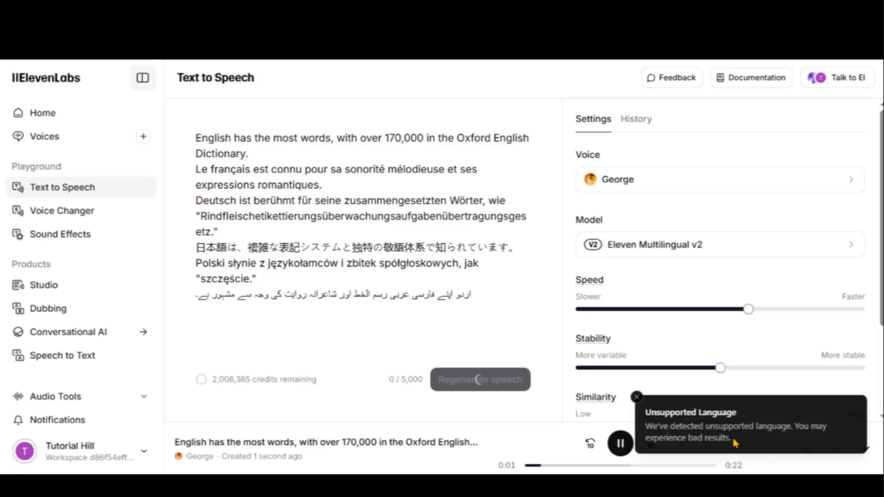
Highlight the Unsupported Language warning text, then close the warning with its X
drag(735, 443, 644, 436)
click(644, 437)
drag(732, 441, 649, 435)
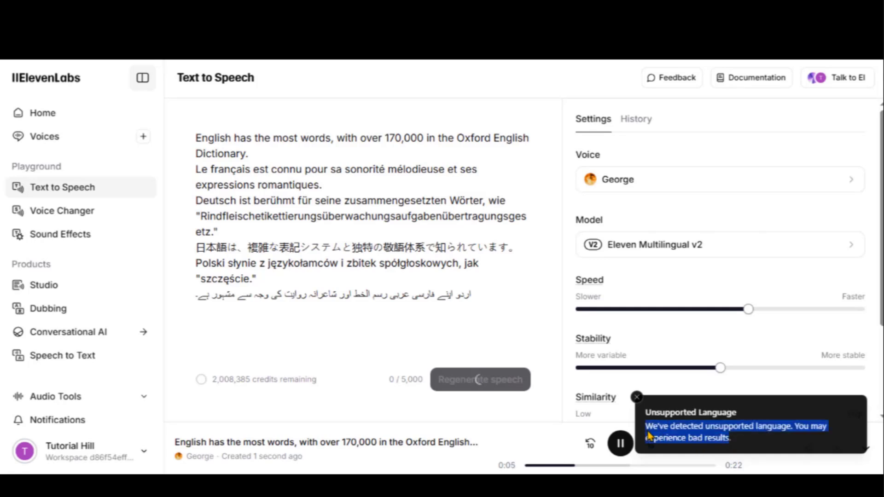
click(648, 434)
click(637, 397)
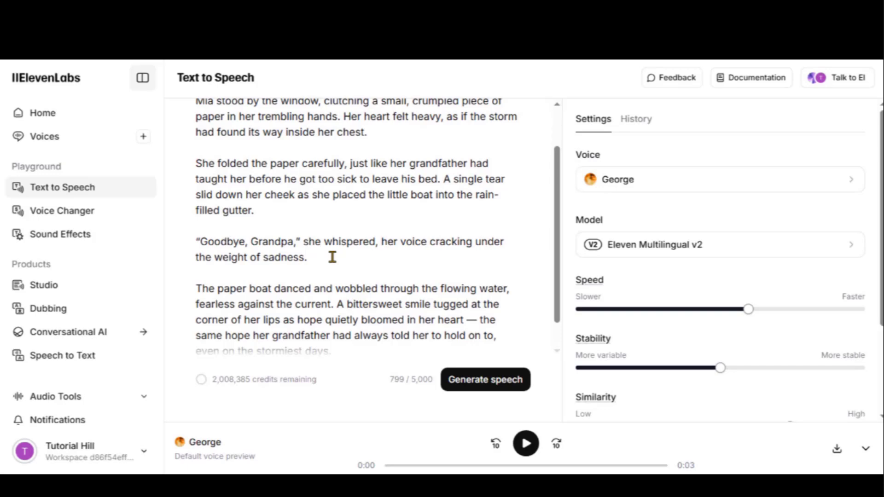
Choose Sarah as the narrating voice and generate speech for the story
scroll(332, 257, up, 2)
click(695, 182)
scroll(639, 322, down, 2)
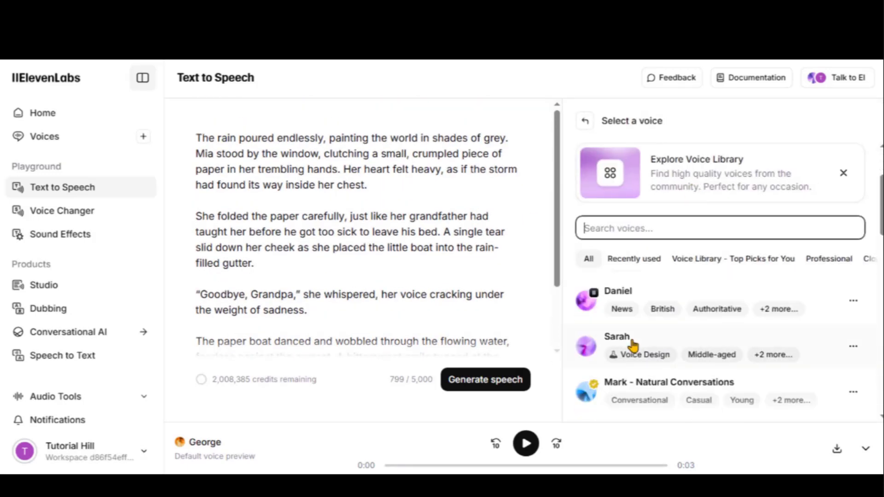
click(633, 346)
click(483, 379)
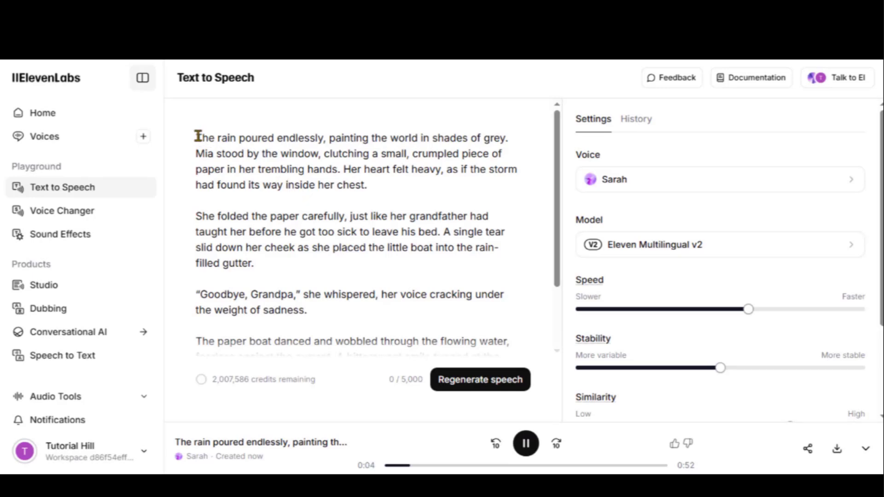
Highlight the first paragraph and the capitalised emphasis words ENDLESSLY, CRUMPLED, CAREFULLY and GOODBYE, GRANDPA
drag(198, 136, 369, 185)
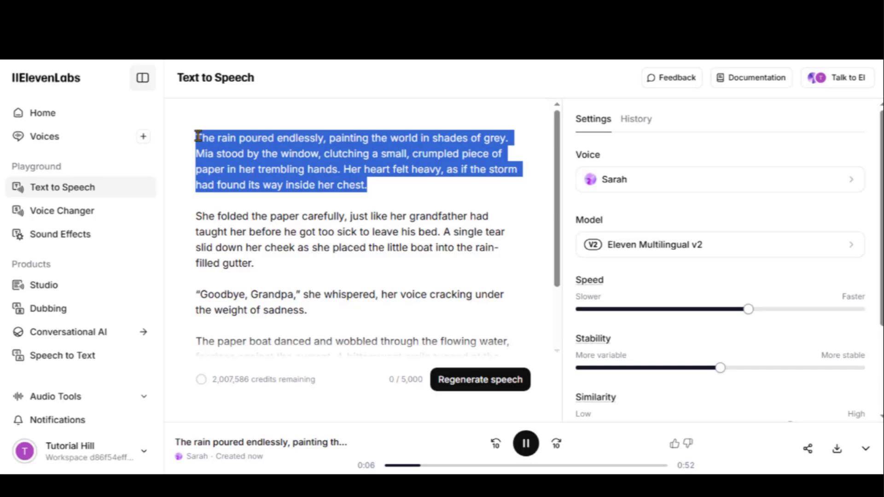
click(375, 186)
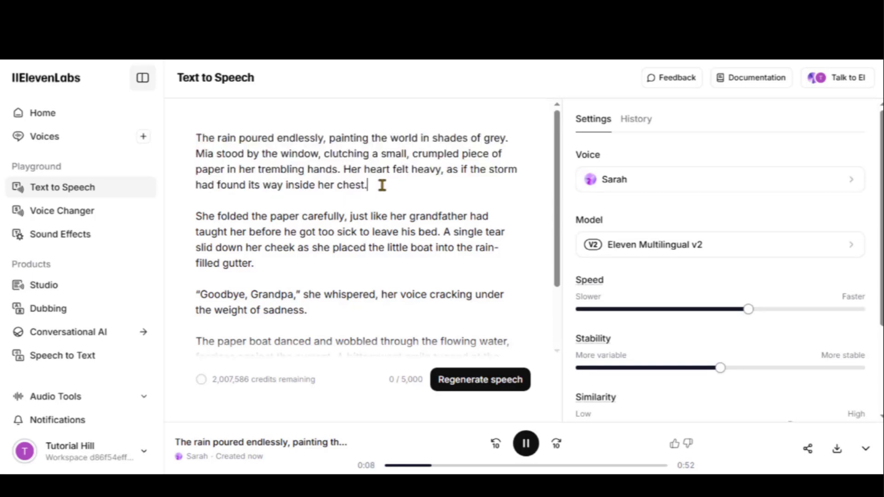
drag(382, 185, 189, 136)
click(384, 184)
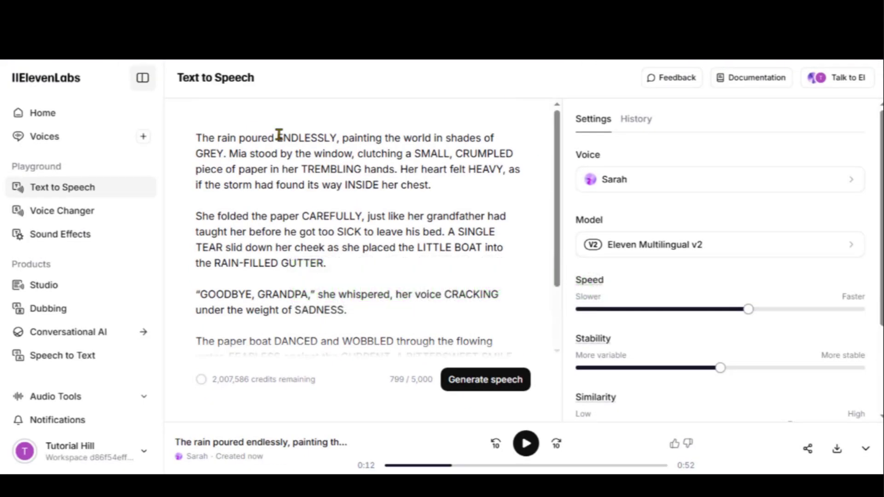
drag(277, 136, 410, 136)
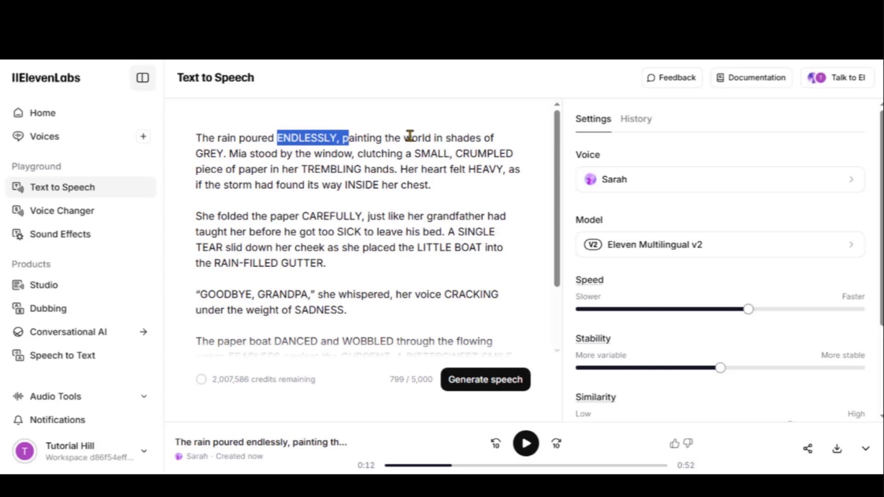
click(410, 136)
drag(456, 153, 509, 155)
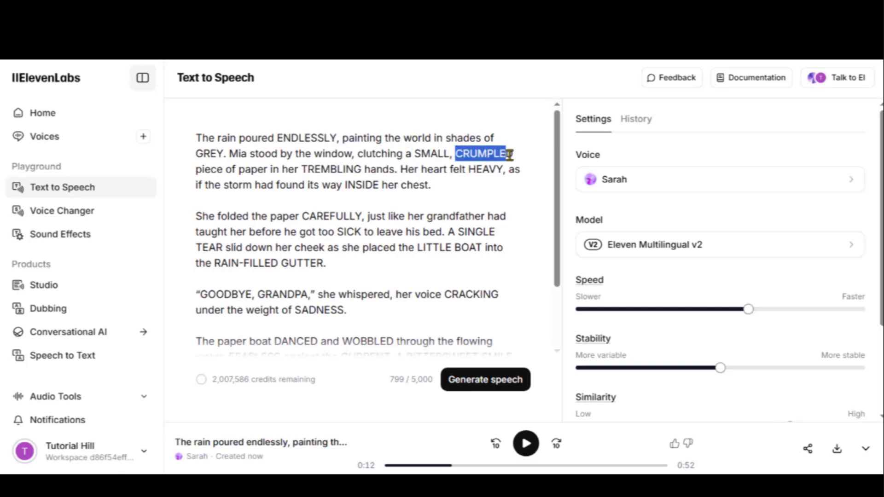
drag(304, 213, 364, 215)
click(364, 214)
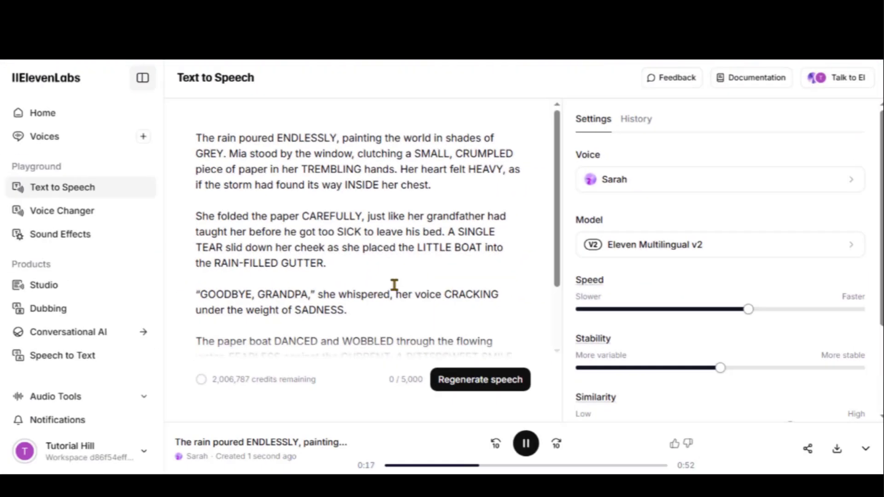
scroll(394, 284, down, 2)
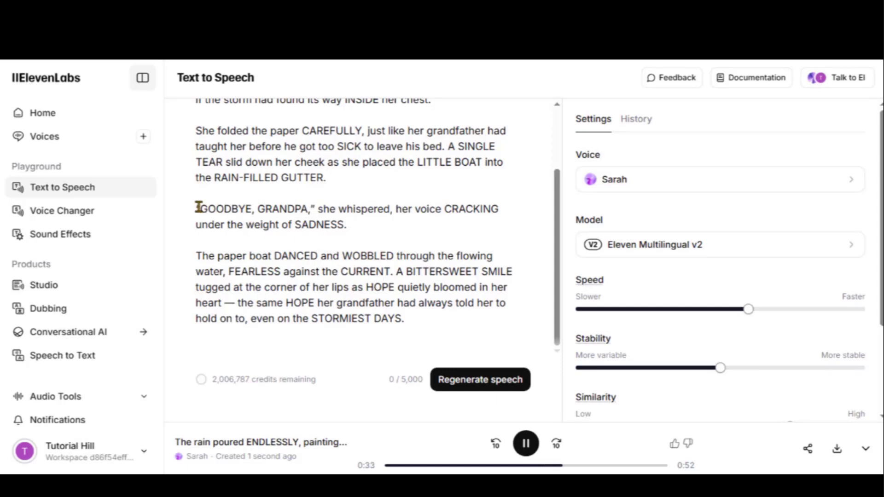
drag(199, 207, 337, 225)
Regenerate speech from the capitalised text, play the new monologue, and highlight QUIET
click(479, 379)
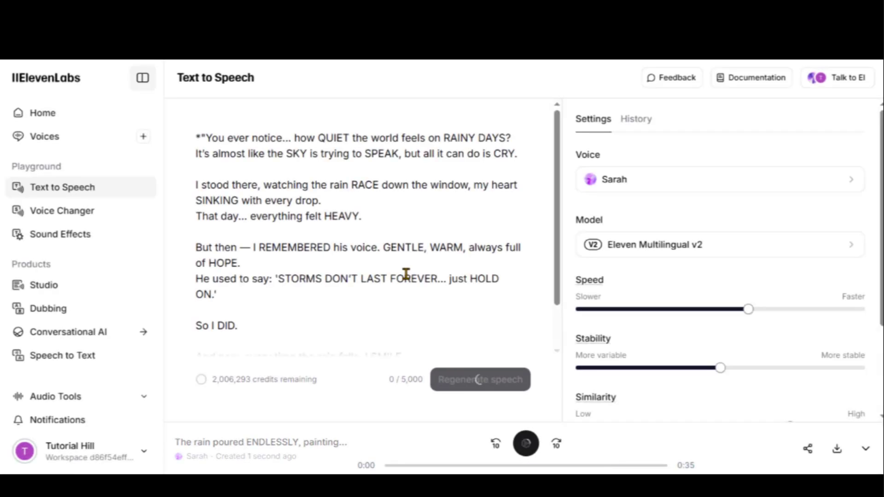
scroll(405, 273, down, 1)
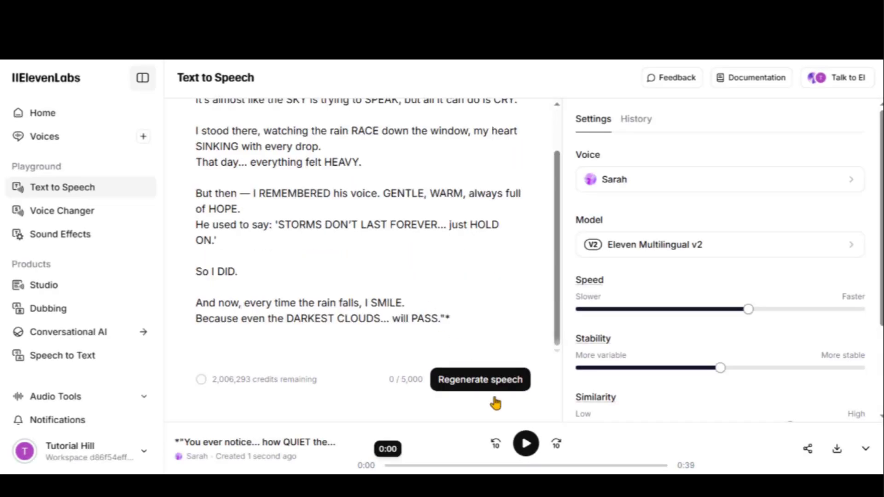
click(524, 443)
scroll(412, 299, up, 1)
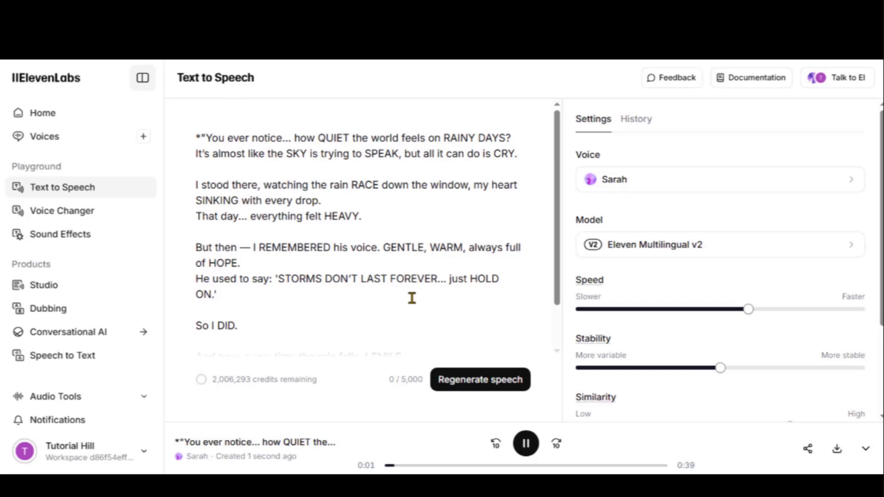
drag(321, 138, 346, 138)
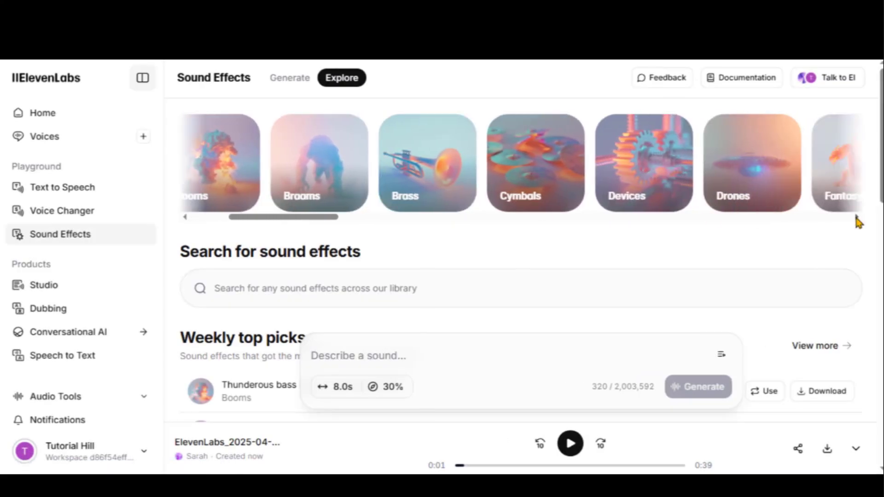
Preview the Thunderous bass boom, Huge braam and wolf howling top-pick sound effects
scroll(409, 254, down, 5)
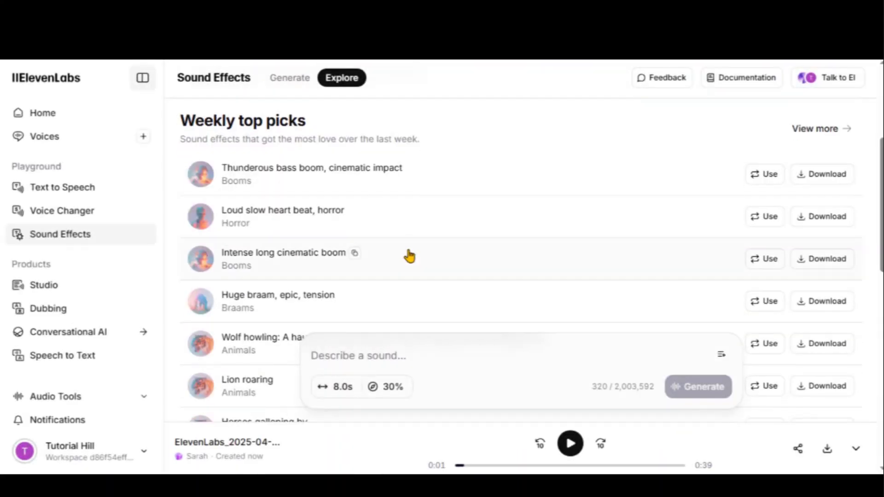
click(202, 178)
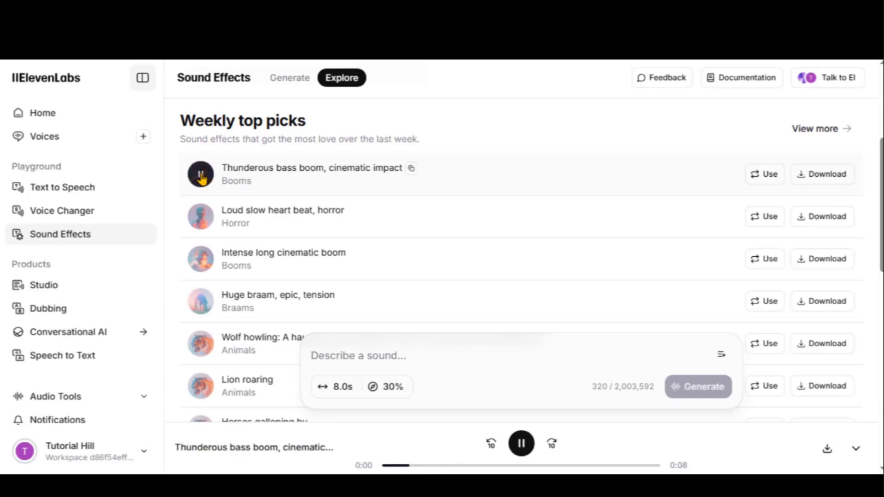
click(201, 301)
scroll(201, 258, down, 3)
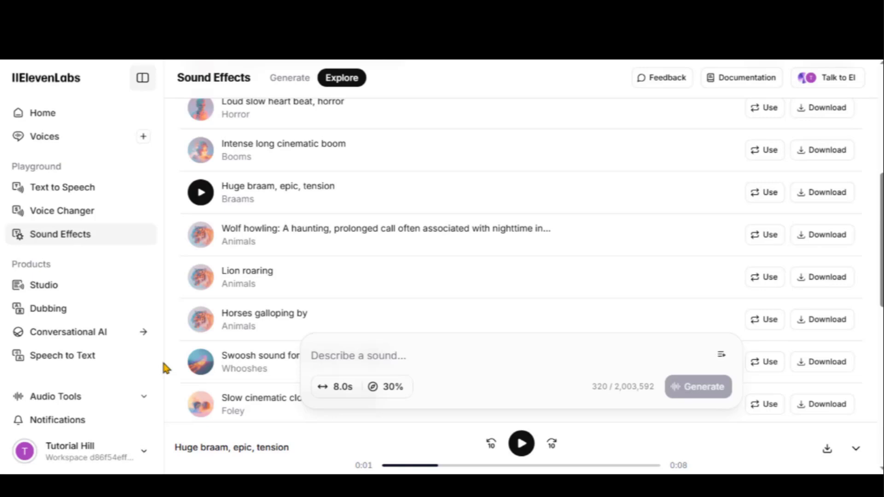
mouse_move(201, 343)
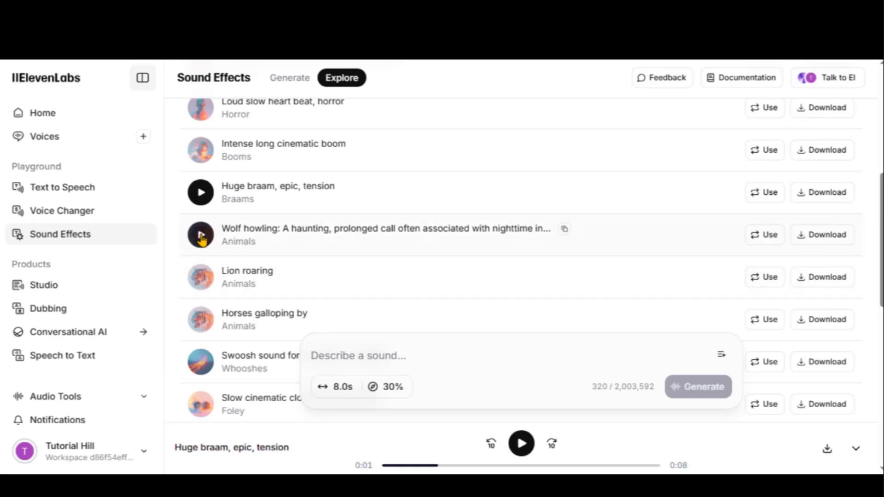
click(201, 235)
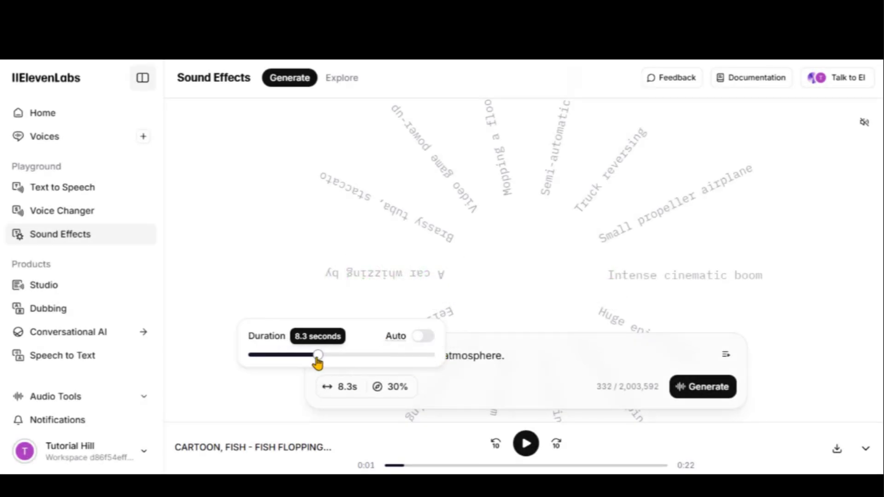
Raise Prompt Influence from 30% to 56% for the serene jungle prompt
click(659, 385)
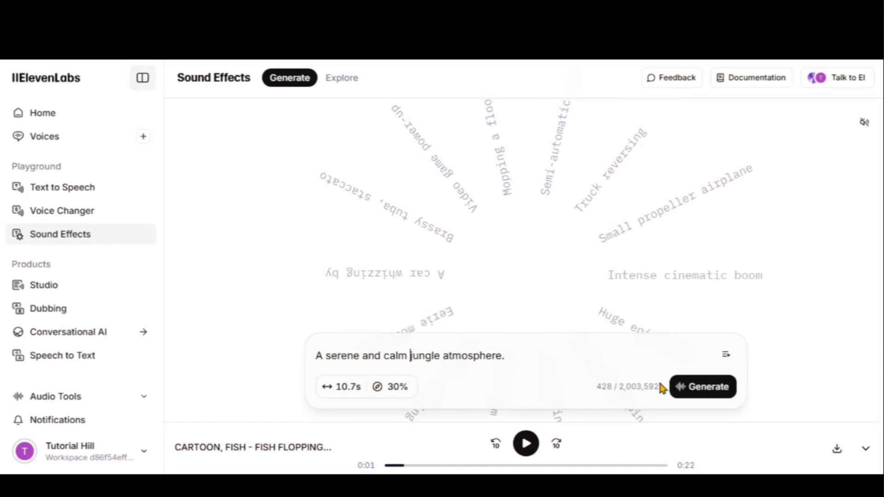
click(391, 395)
drag(357, 360, 404, 363)
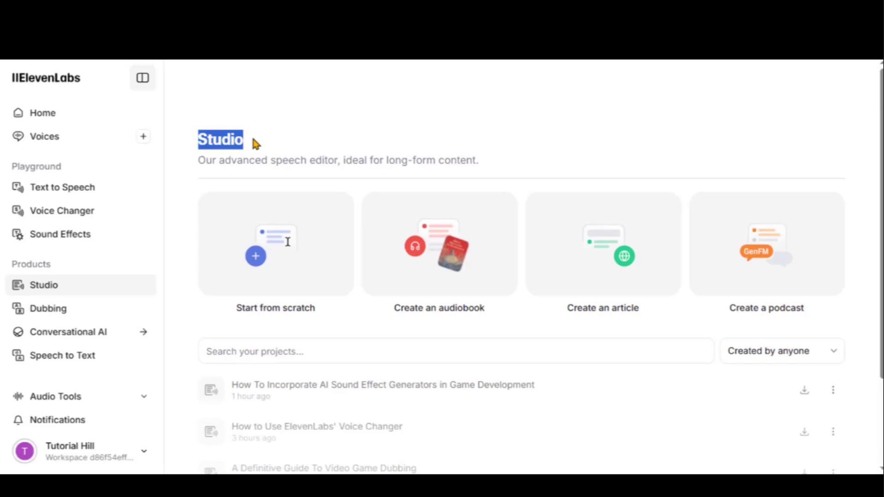
Highlight the Studio heading and description, then start a new project from scratch
click(253, 134)
mouse_move(197, 160)
mouse_down()
mouse_move(317, 174)
mouse_move(479, 155)
mouse_up()
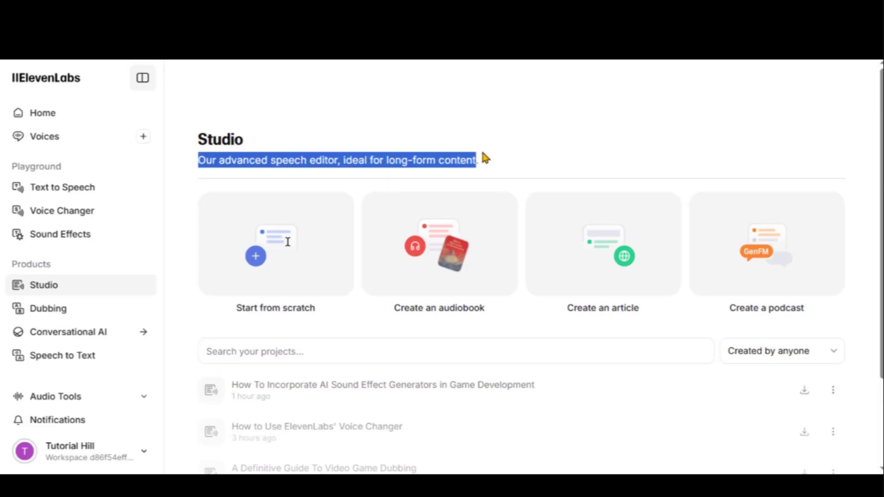
click(495, 159)
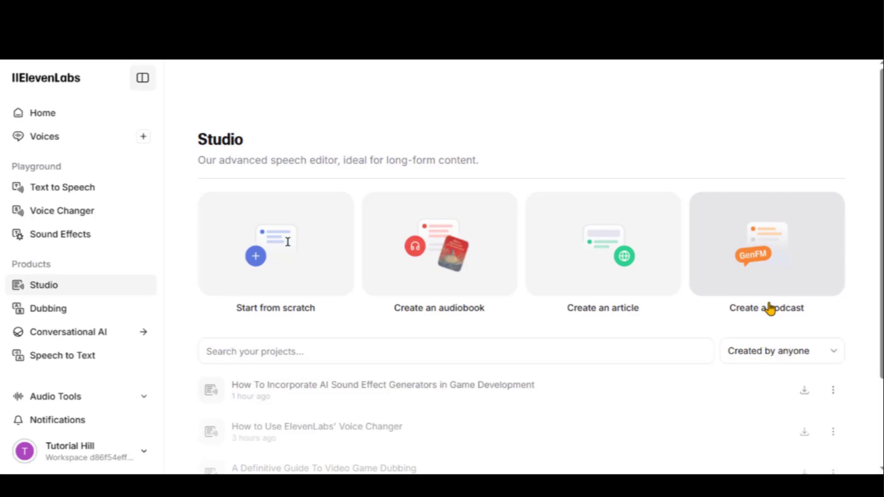
click(286, 240)
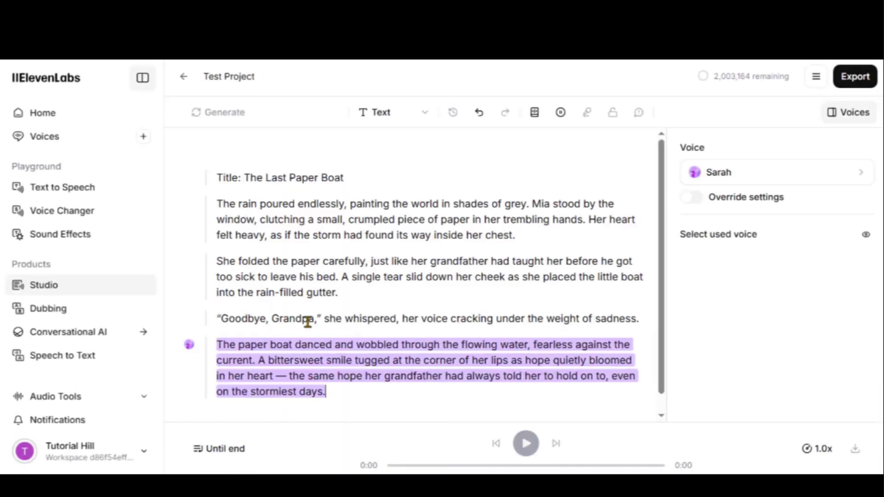
Retitle the story 'The Last Paper Boat' as a Heading 1 and lengthen its pause to 2s
drag(249, 178, 219, 174)
click(245, 178)
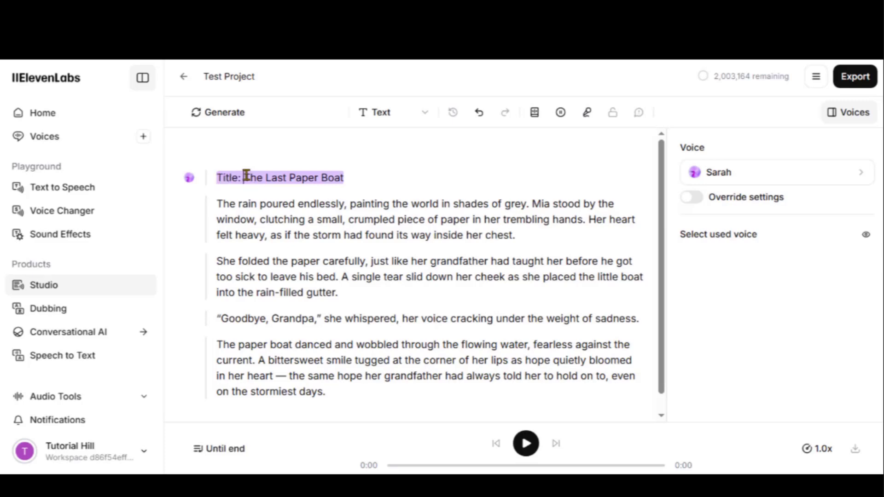
key(shift+Home)
key(BackSpace)
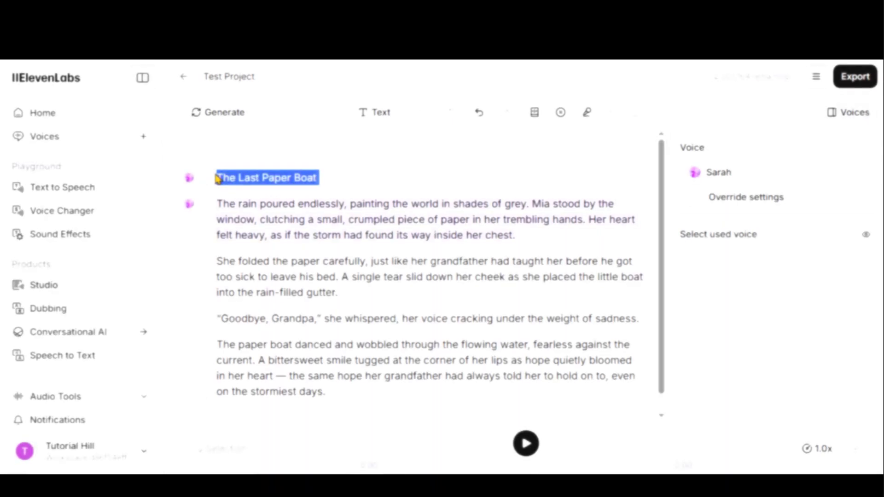
click(393, 112)
click(382, 165)
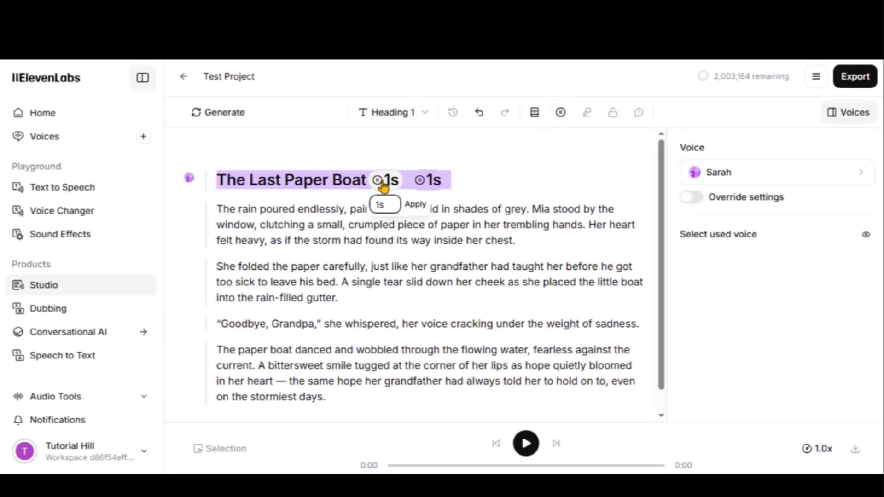
click(420, 211)
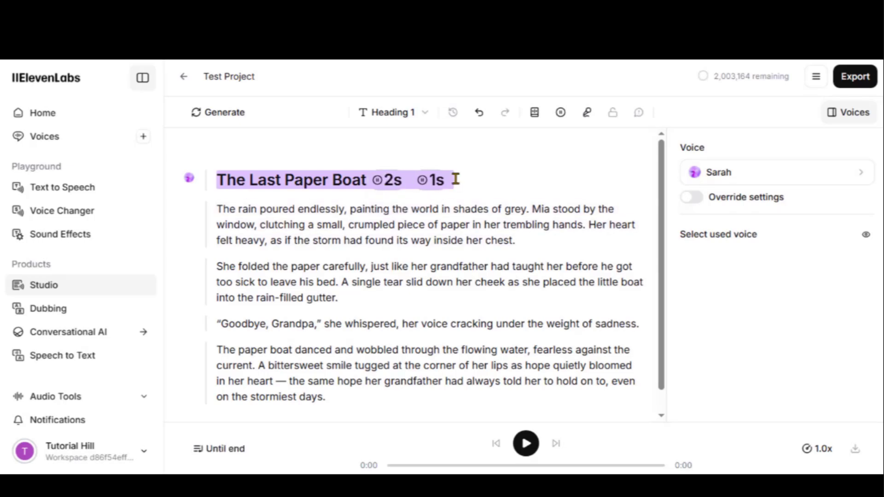
Keep Sarah on the heading, assign WS to the second paragraph, and preview its audio
click(745, 178)
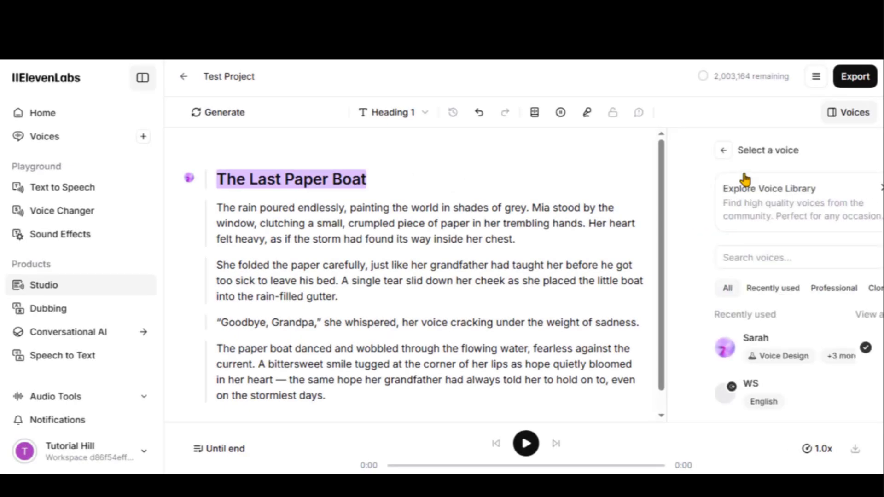
click(733, 345)
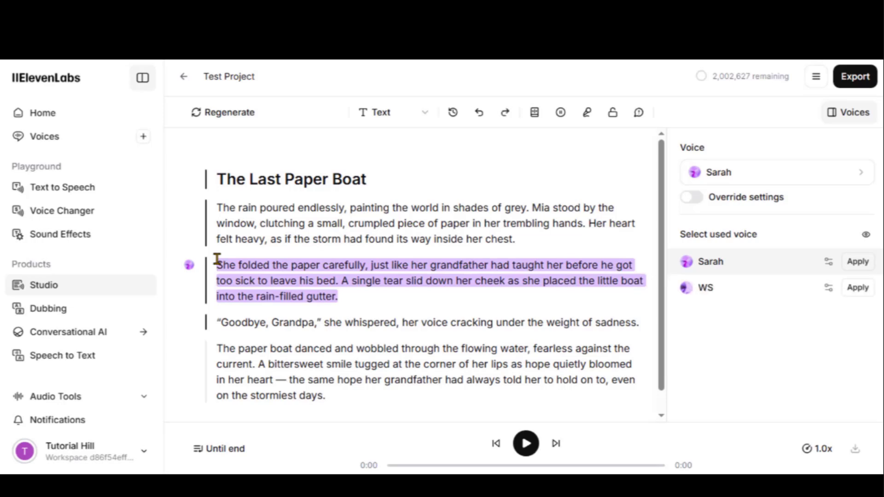
mouse_move(217, 260)
mouse_down()
mouse_move(339, 282)
mouse_move(359, 297)
mouse_up()
click(856, 287)
click(525, 444)
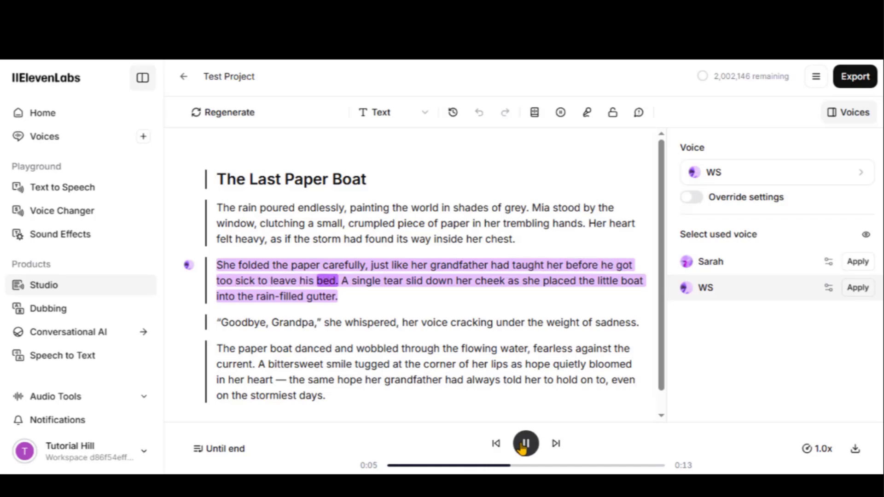
click(524, 445)
Select the whole story and play its audio through the remaining paragraphs
click(218, 319)
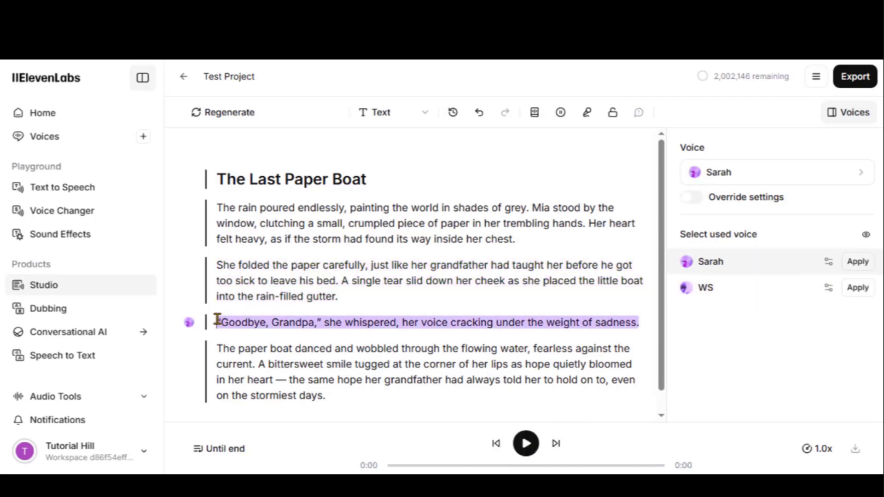
key(ctrl+a)
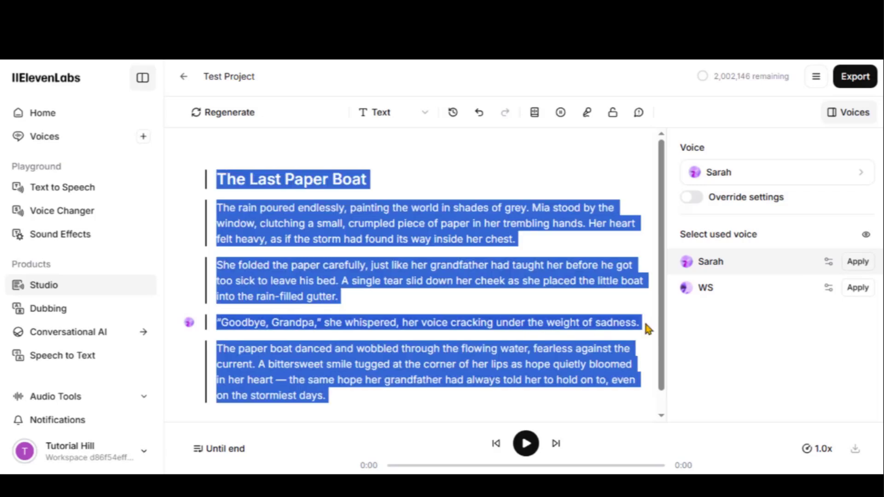
click(525, 443)
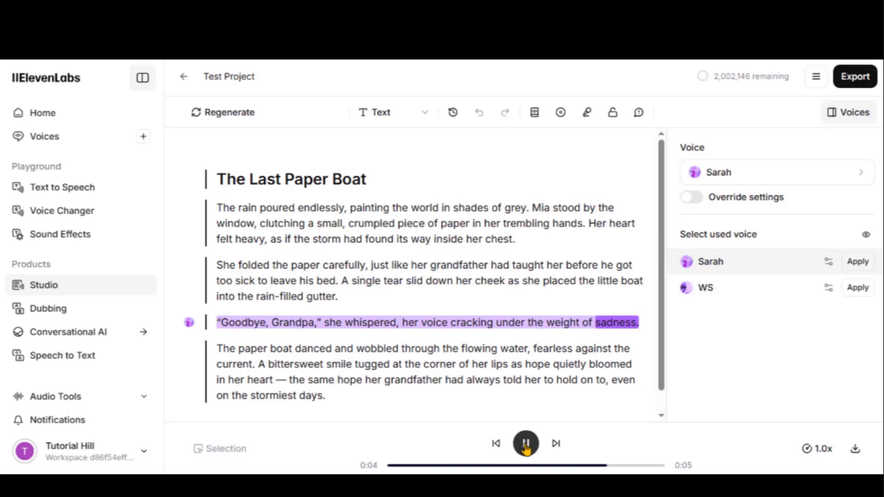
click(217, 349)
scroll(218, 331, down, 1)
scroll(339, 368, up, 1)
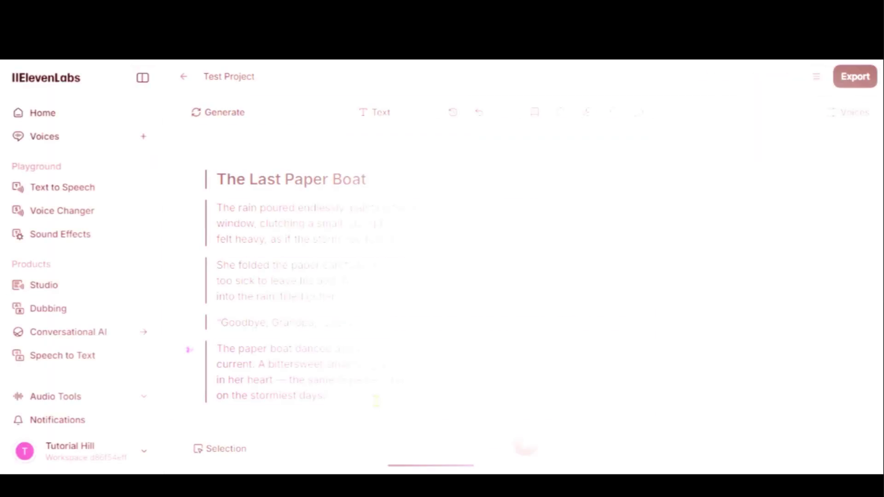
Export the story audio in MP3 format
click(857, 78)
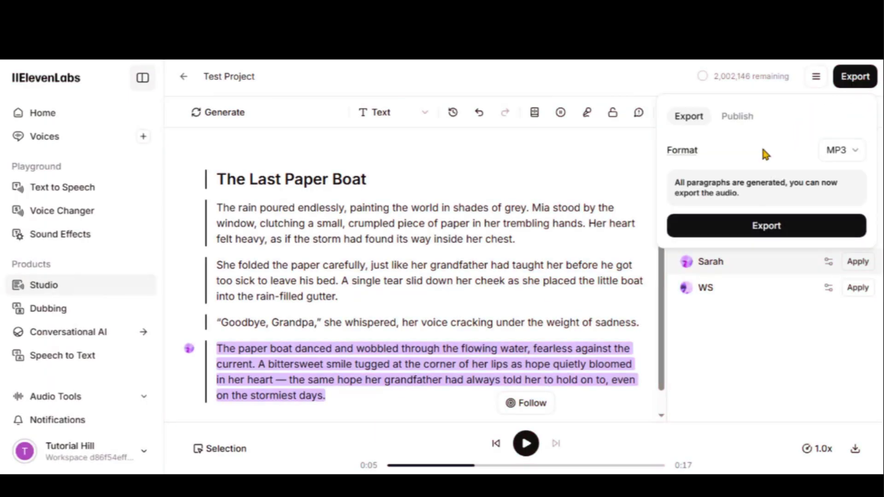
click(857, 152)
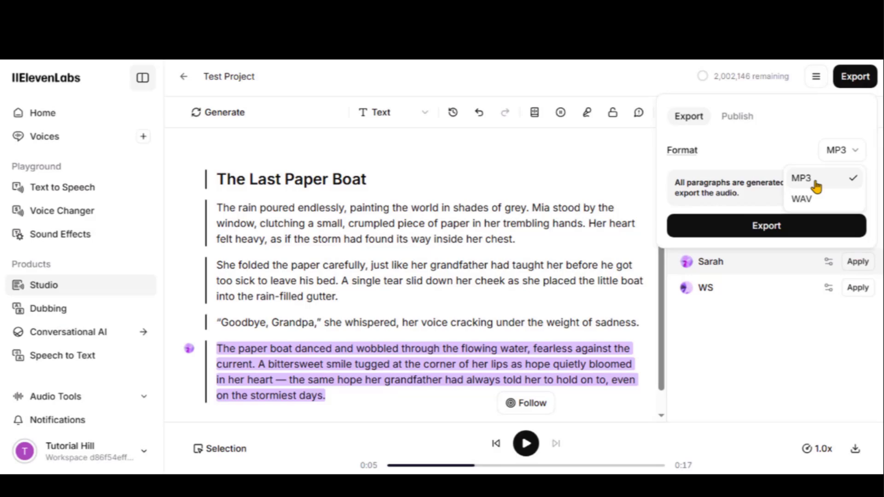
click(816, 182)
click(755, 226)
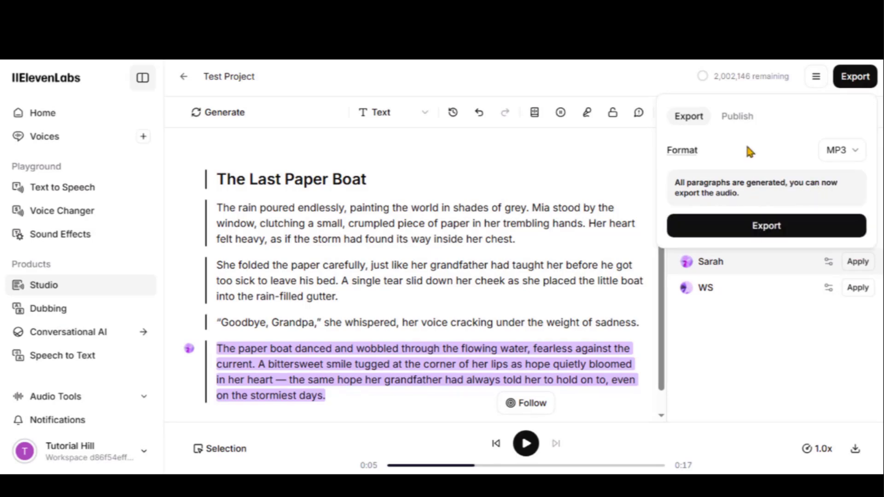
Import the PCMag ThinkPad review as an article voiced by Mark - Natural Conversations and generate audio
click(604, 280)
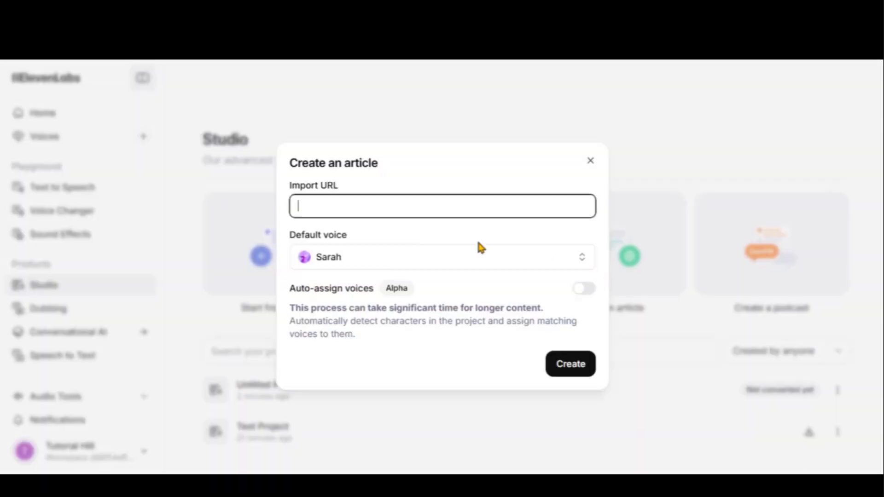
click(337, 209)
key(ctrl+v)
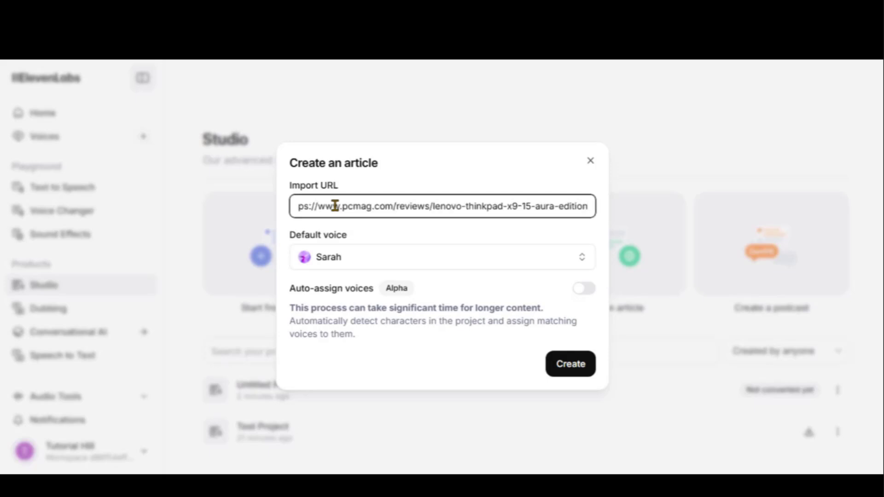
click(389, 253)
click(340, 380)
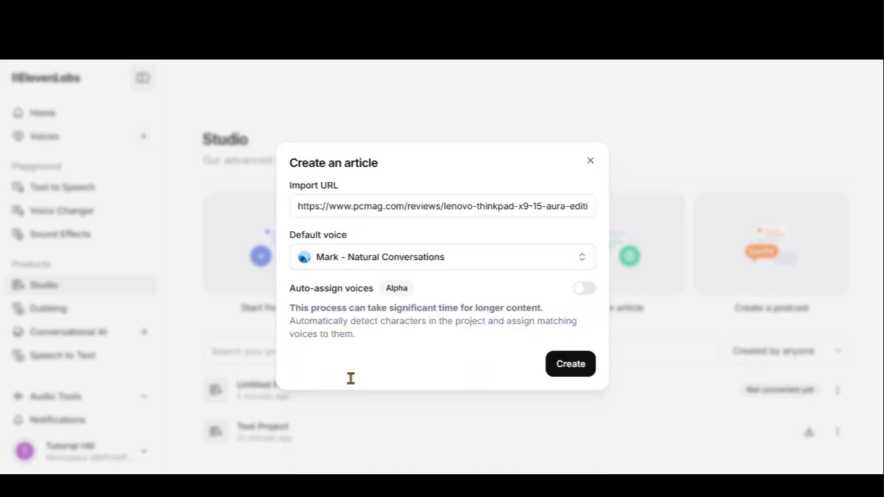
click(570, 368)
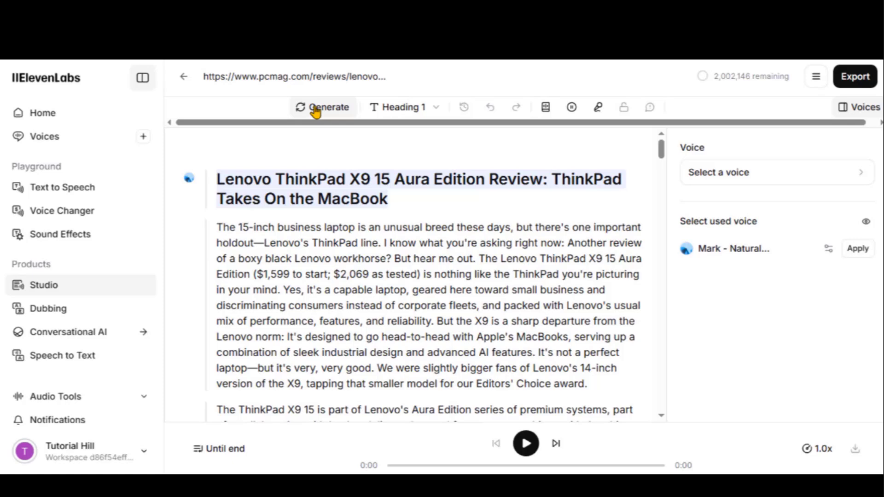
click(316, 108)
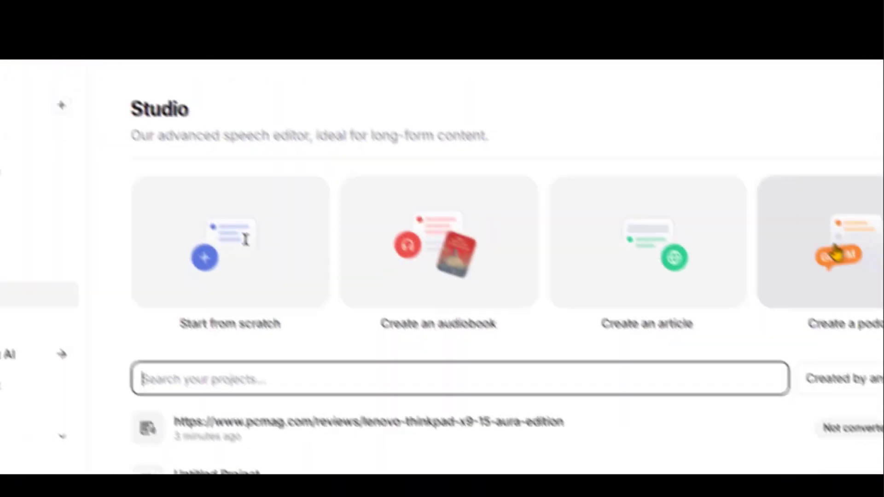
Start a podcast project, then read through ChatGPT's US–China tariff war podcast script
click(766, 254)
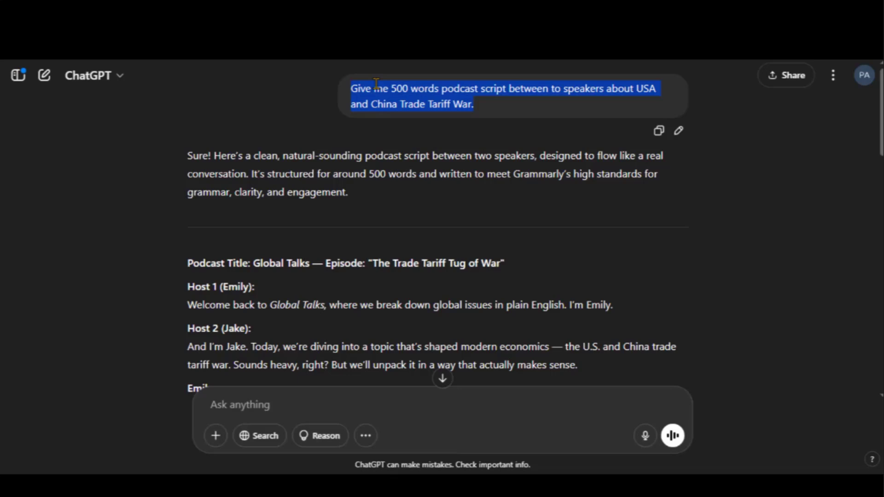
drag(351, 88, 484, 105)
click(419, 183)
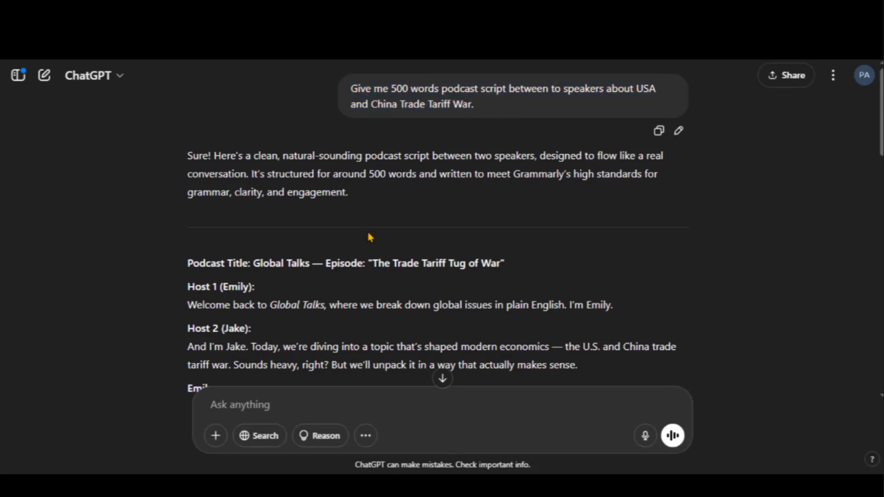
scroll(368, 237, down, 2)
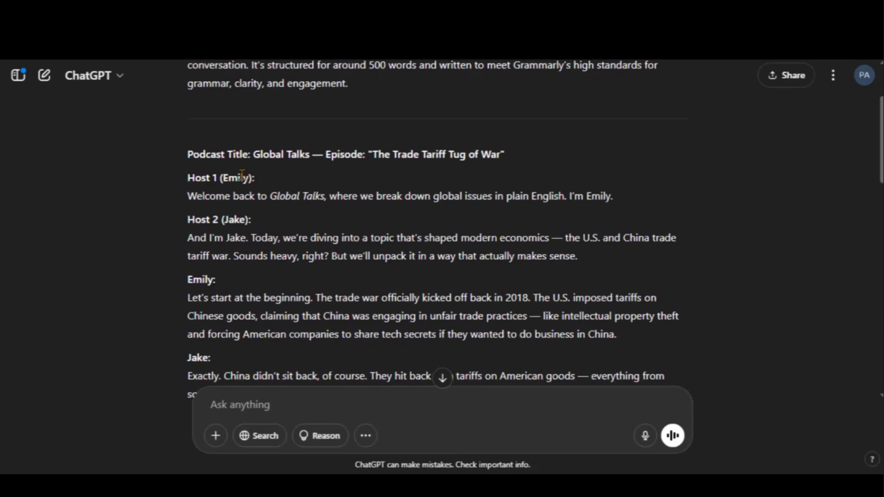
drag(188, 154, 536, 158)
click(187, 178)
scroll(269, 239, down, 6)
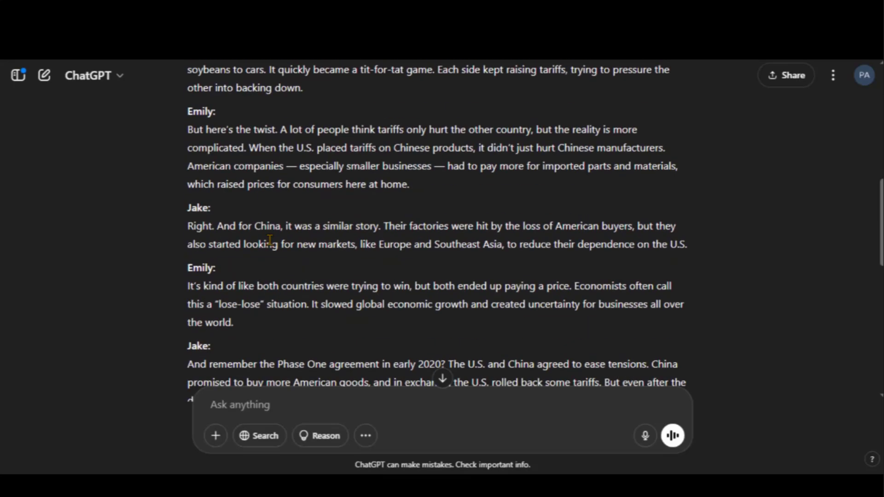
scroll(271, 242, down, 4)
scroll(271, 244, down, 2)
Upload Podcast.docx as the podcast source and choose Jessica as the host voice
scroll(272, 244, down, 3)
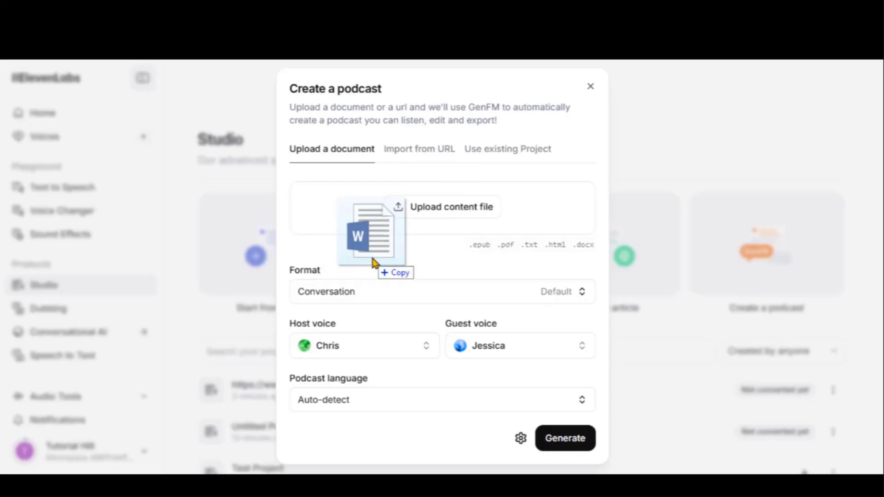
drag(372, 261, 420, 201)
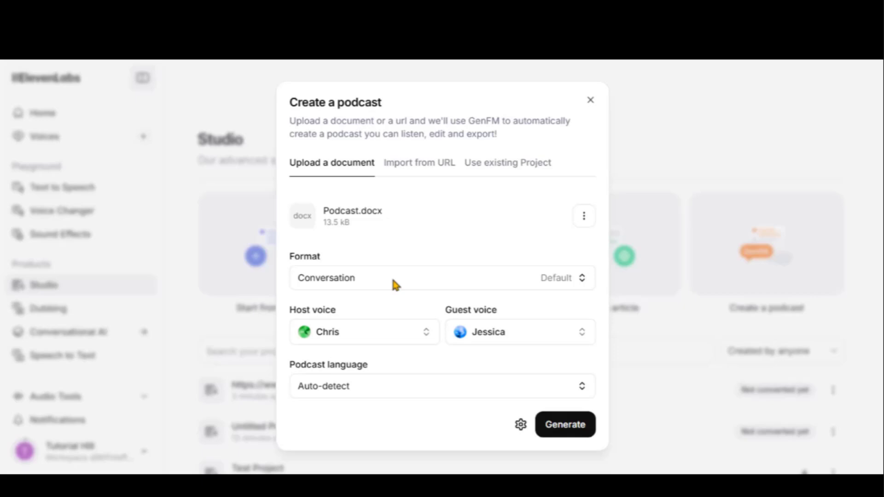
click(372, 340)
click(292, 100)
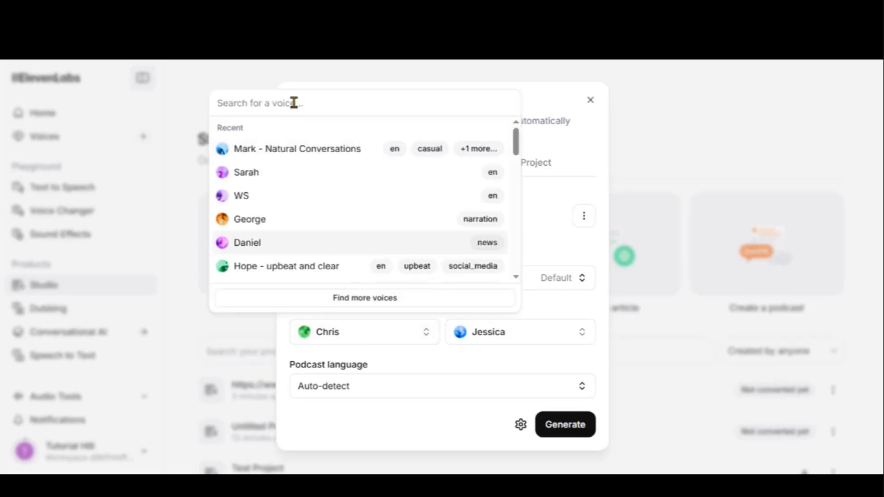
text(je)
click(299, 201)
Set Chris as guest and English as language, generate the podcast, and view export formats
click(488, 331)
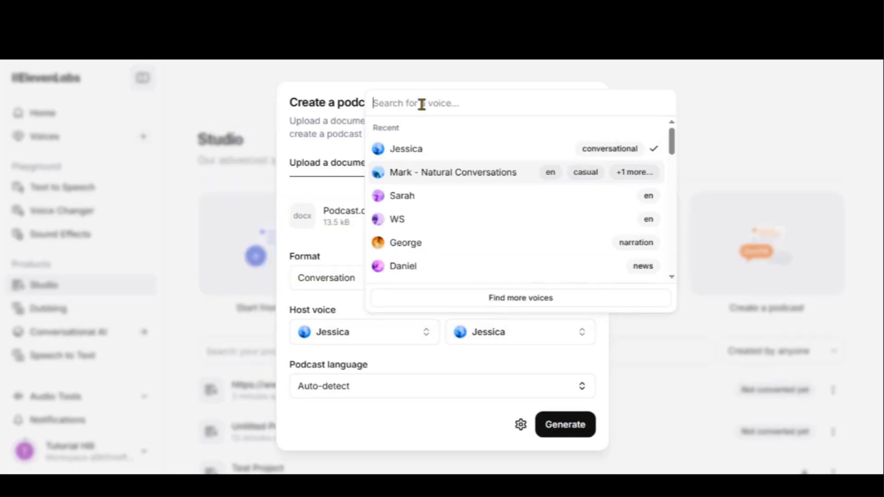
text(chris)
click(412, 416)
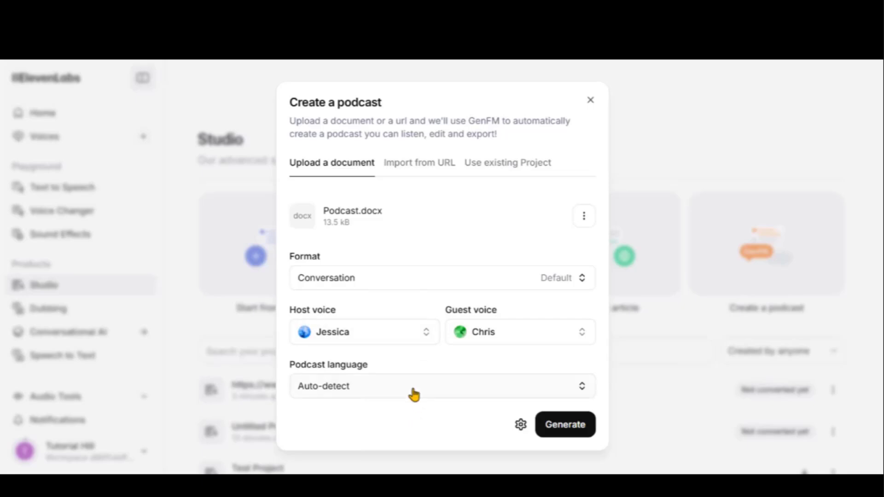
click(414, 394)
click(332, 237)
click(560, 430)
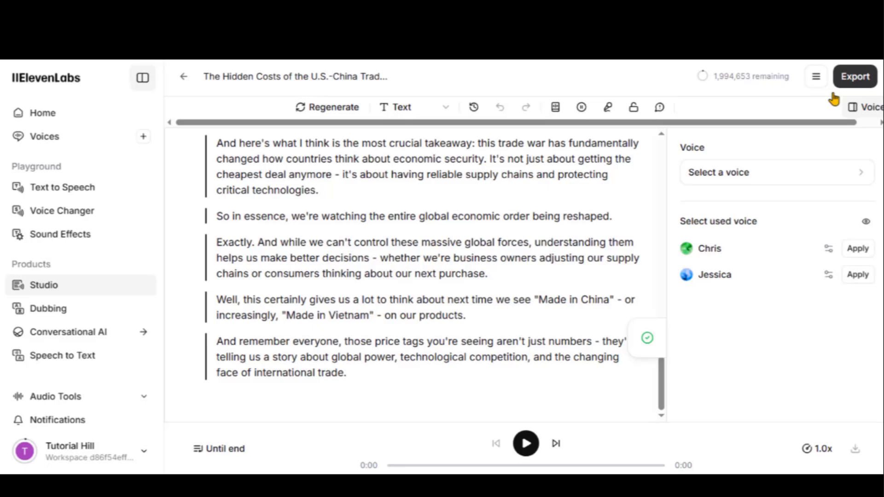
click(835, 85)
click(852, 152)
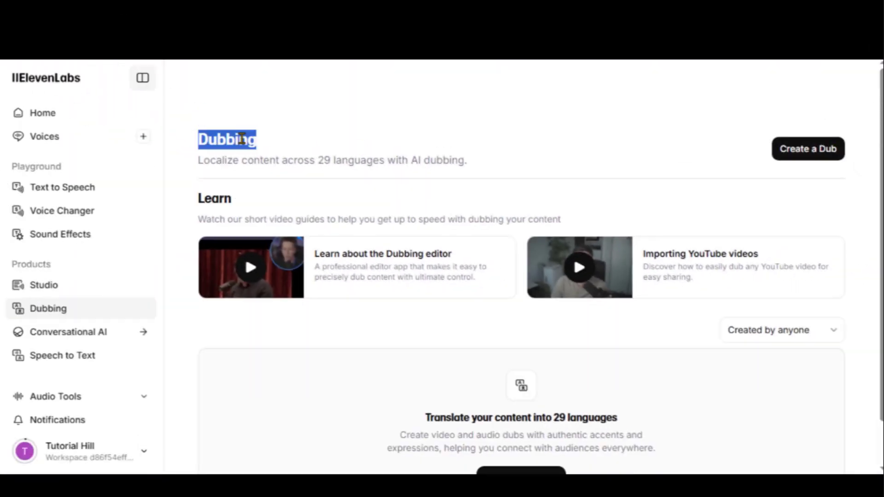
Highlight the Dubbing page heading, description and its 29-languages claim
click(256, 150)
drag(198, 161, 449, 160)
click(337, 159)
drag(318, 159, 465, 159)
click(467, 161)
scroll(574, 189, down, 1)
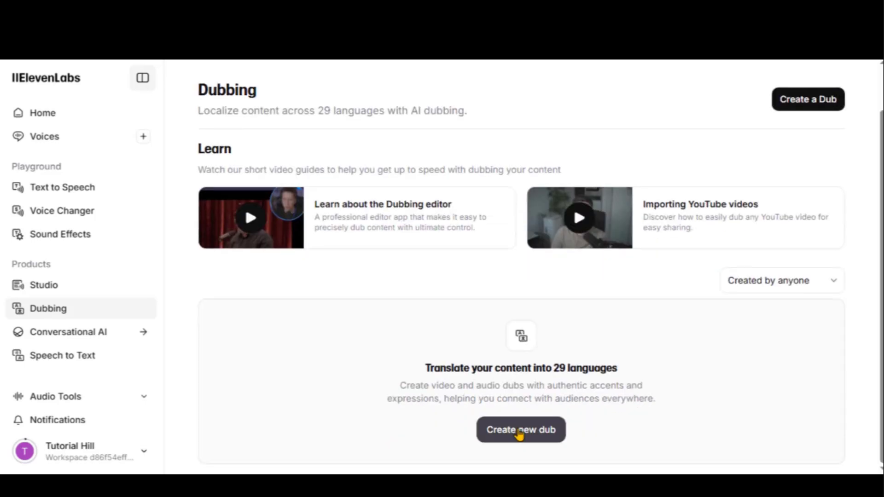
Begin a new dub named Dummy Dub, English to Spanish, and review the URL source options
click(521, 429)
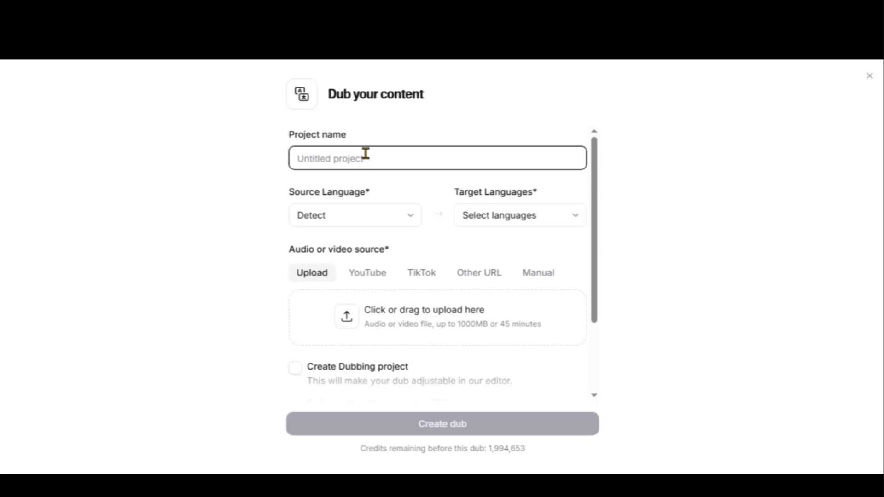
text(Dummy Dub)
click(368, 214)
click(315, 265)
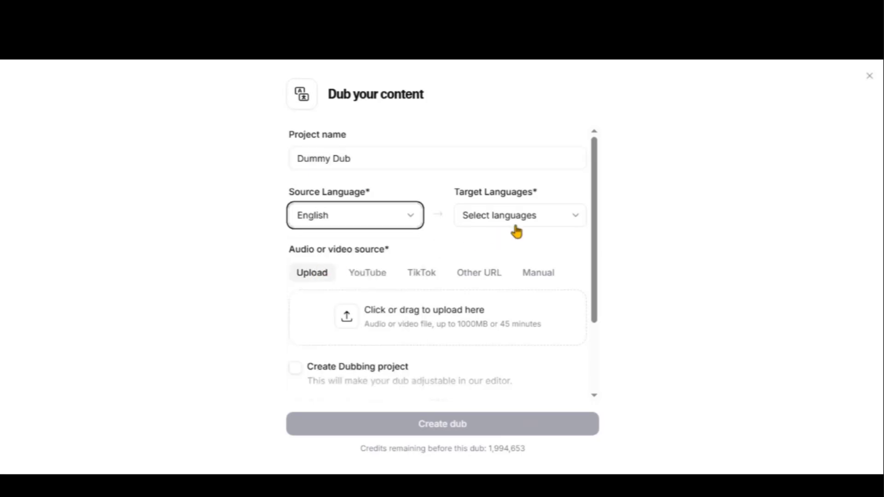
click(517, 216)
click(489, 288)
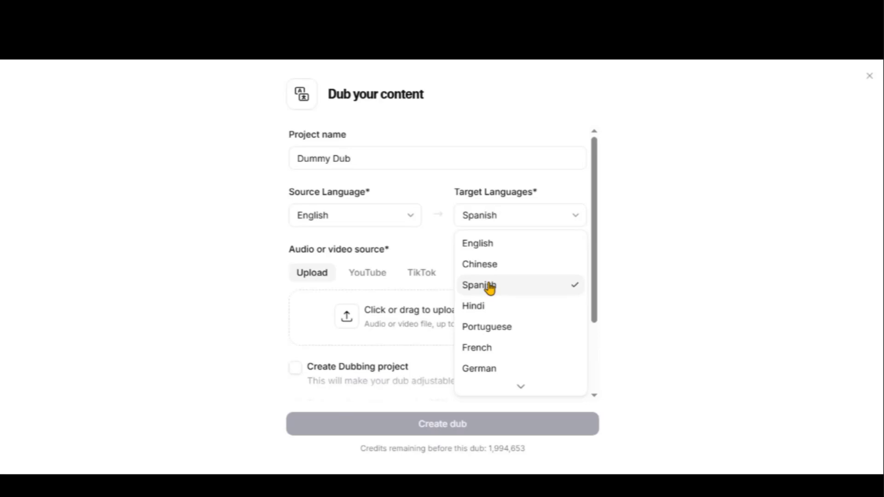
click(353, 276)
click(419, 276)
click(492, 276)
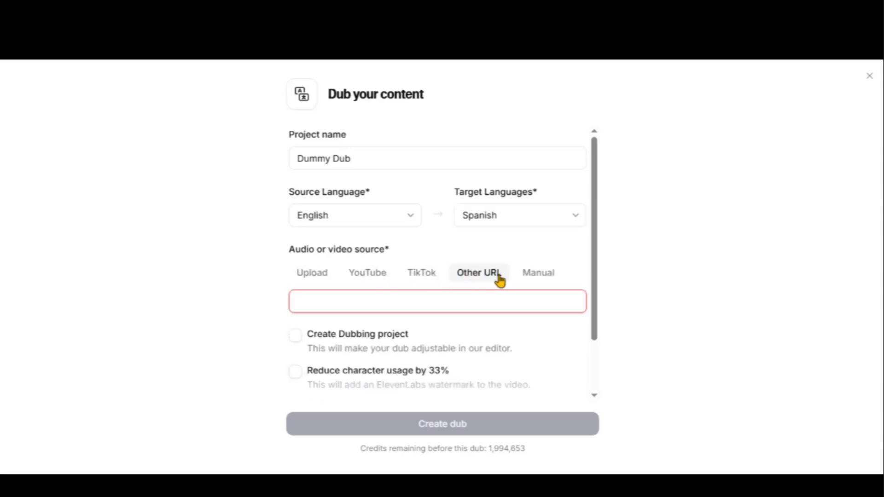
Check the remaining credits figure and create the dub from the uploaded video
scroll(346, 222, down, 2)
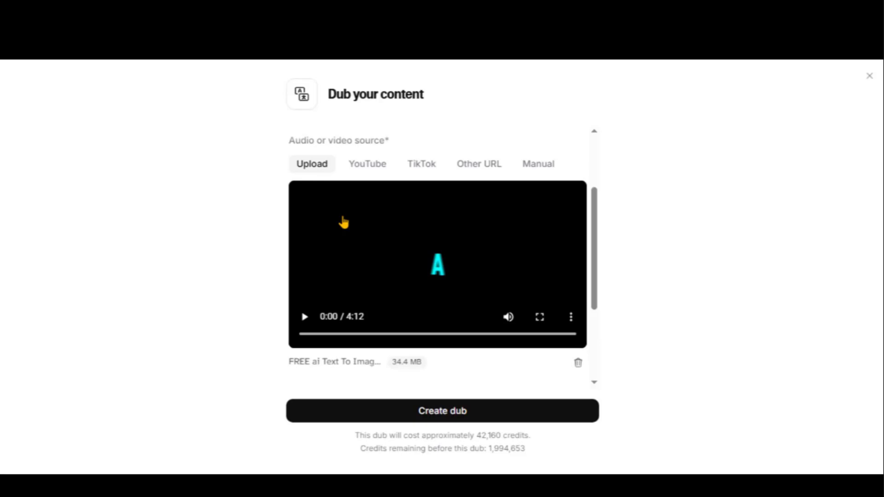
scroll(444, 272, down, 3)
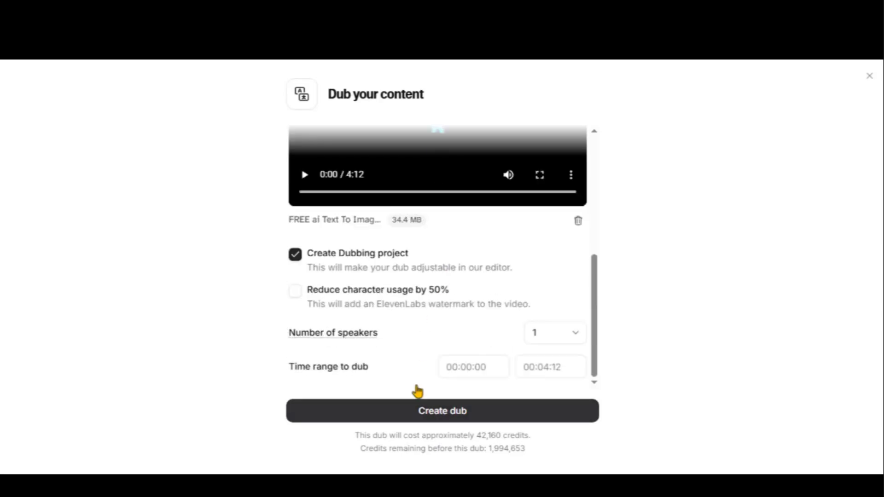
mouse_move(356, 436)
mouse_down()
mouse_move(522, 443)
mouse_move(485, 454)
mouse_up()
click(530, 438)
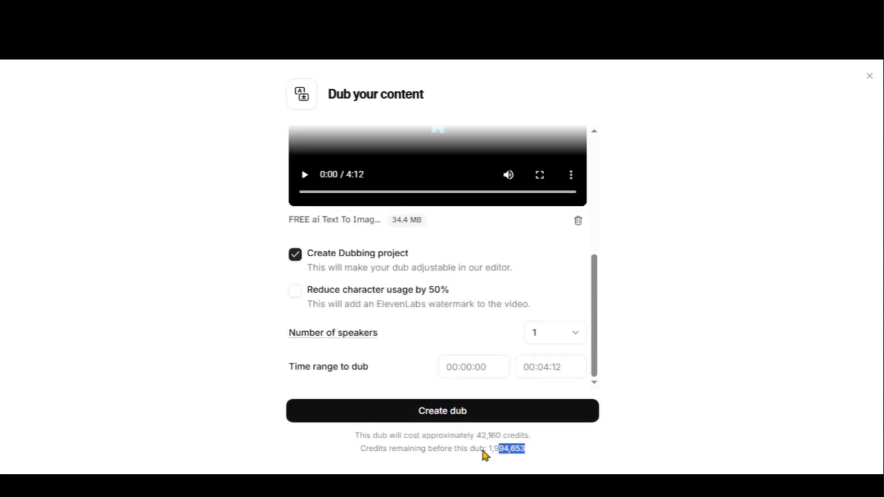
double_click(412, 435)
click(417, 437)
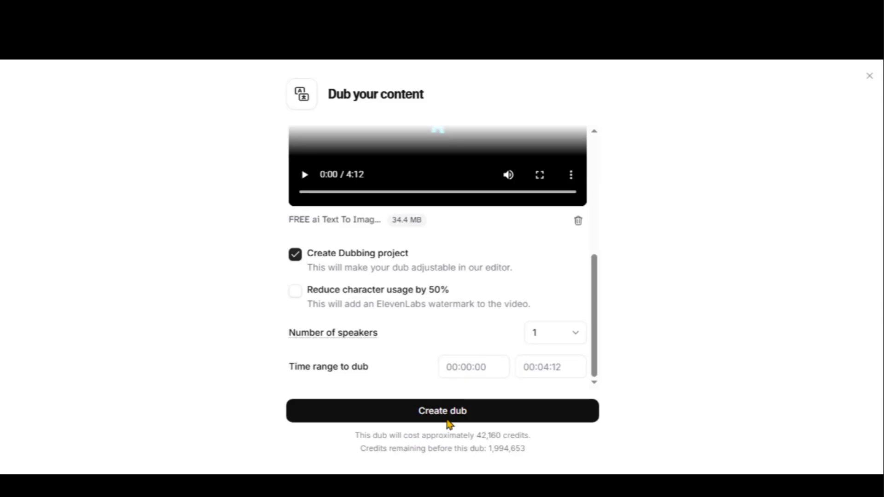
click(426, 415)
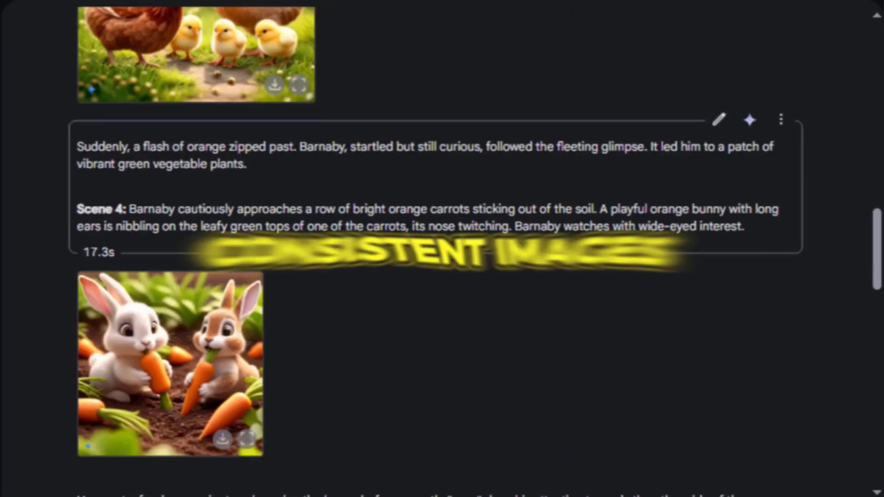
Finish and send the prompt asking to add hair on the head
scroll(441, 249, down, 7)
scroll(442, 249, down, 6)
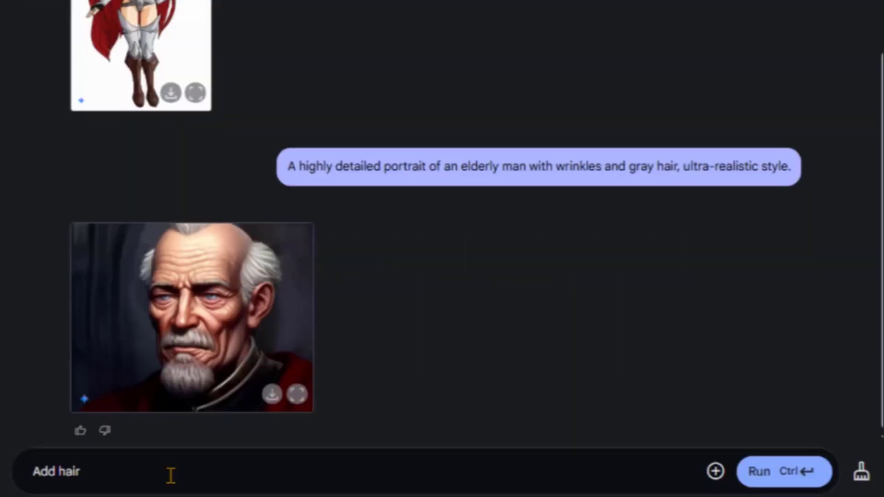
text(s on the )
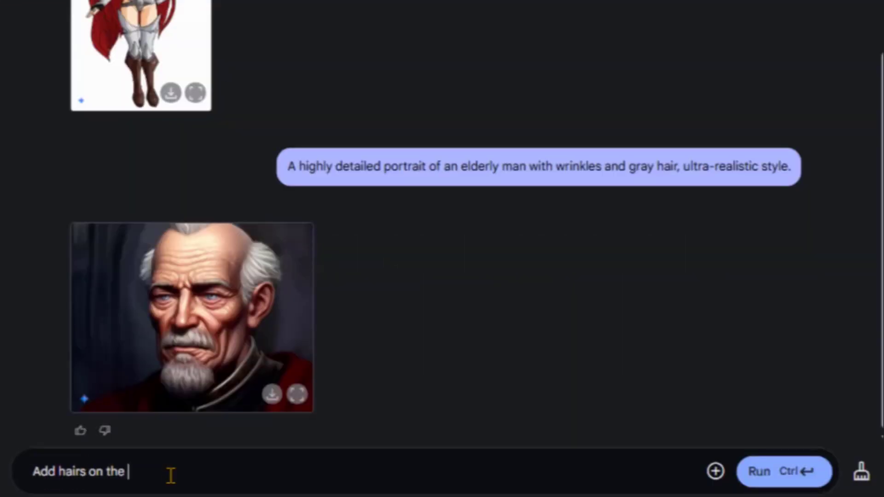
text(head.)
key(ctrl+Return)
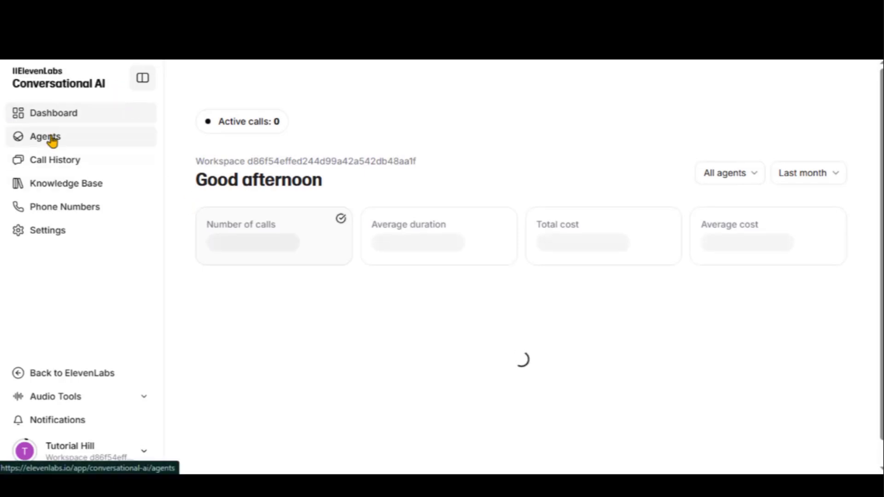
Open the Conversational AI agents list and scroll through the template cards
click(52, 138)
scroll(264, 358, down, 2)
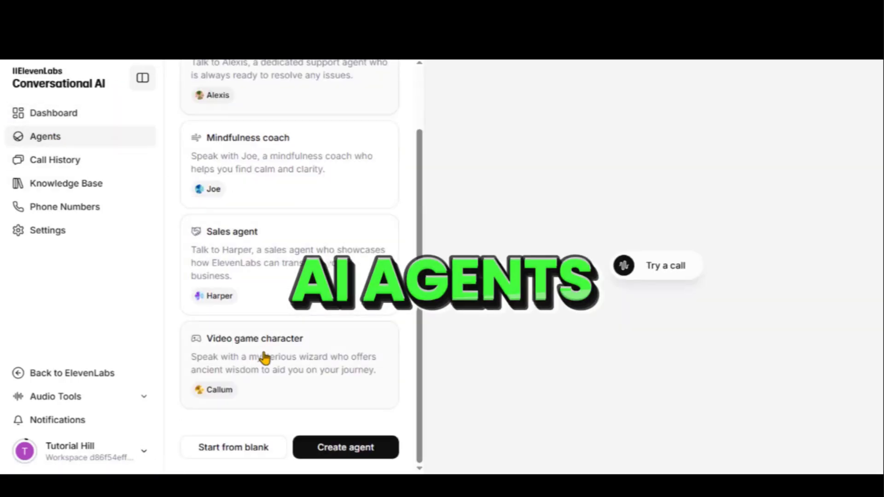
scroll(264, 358, up, 3)
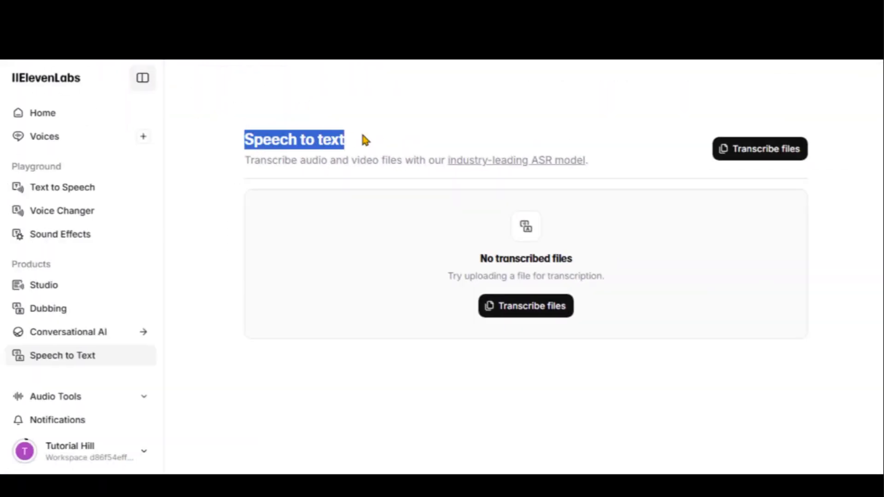
Upload the video for transcription with English as the primary language
click(366, 140)
click(745, 152)
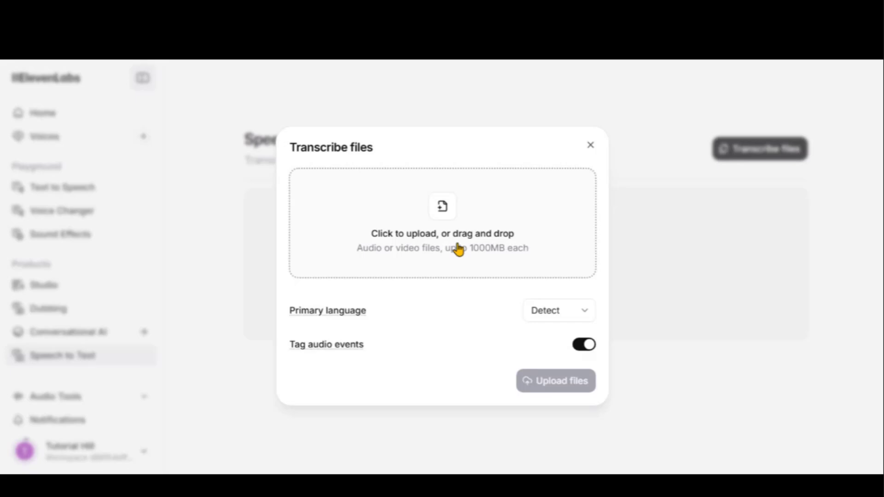
drag(457, 248, 457, 247)
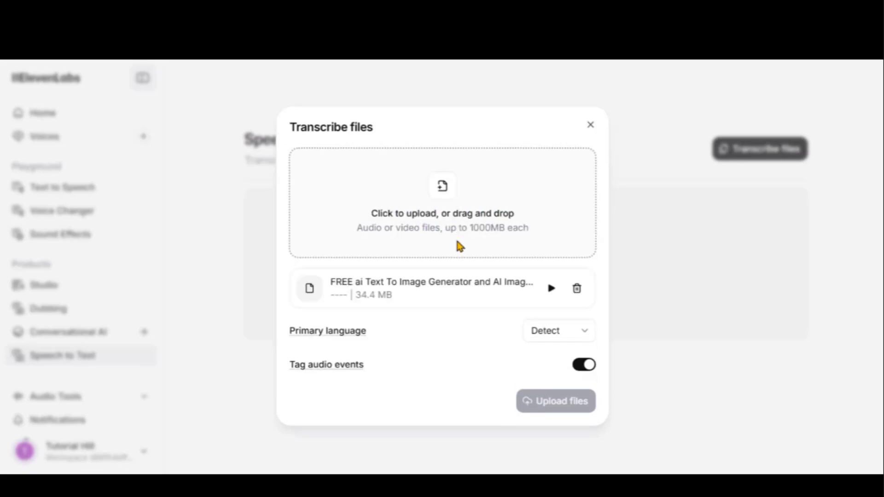
click(554, 331)
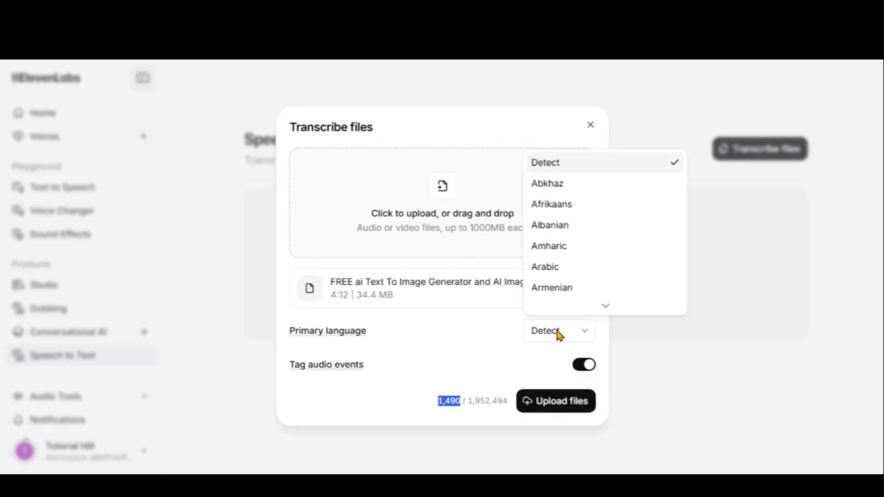
scroll(556, 256, down, 5)
click(555, 243)
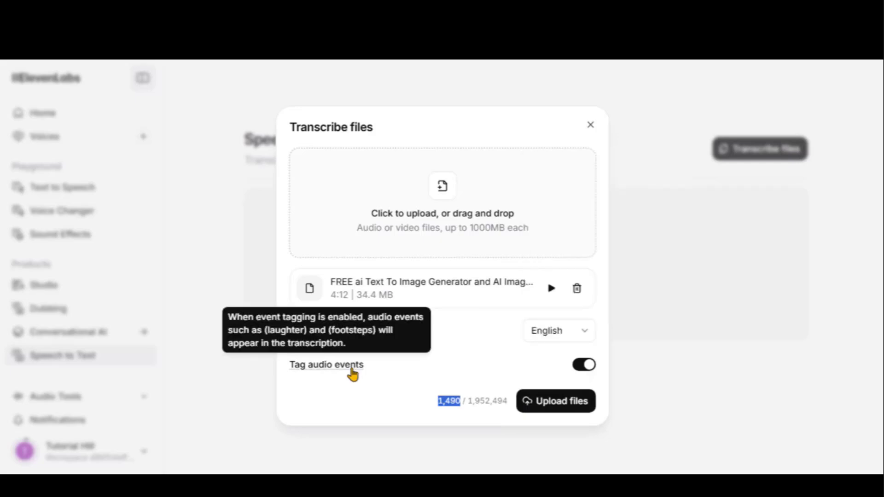
click(562, 401)
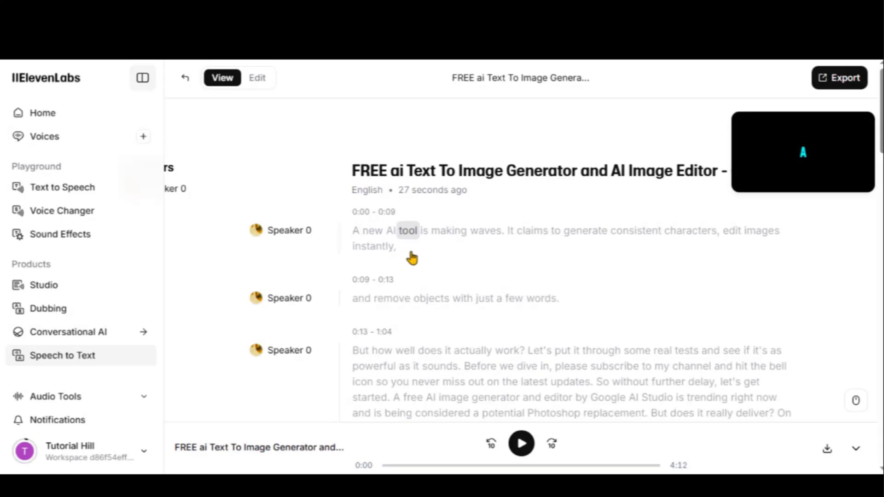
scroll(411, 254, down, 1)
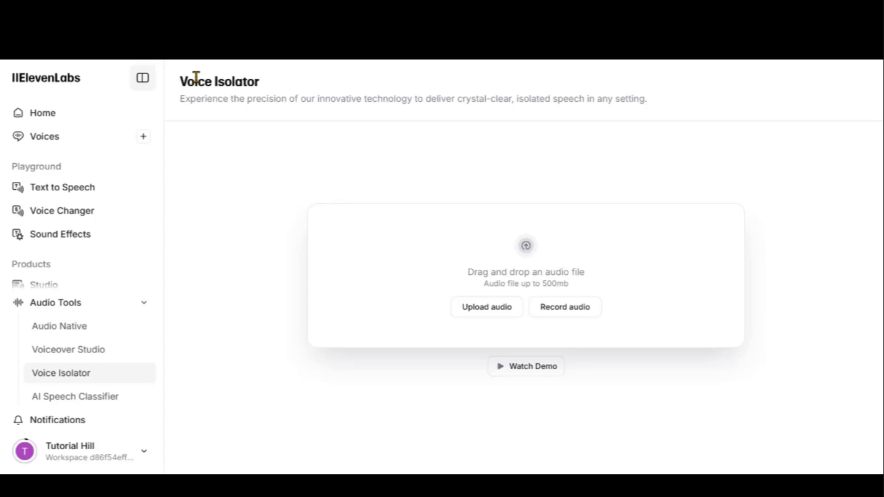
Highlight the Voice Isolator title and description
drag(180, 82, 267, 83)
click(235, 84)
drag(181, 98, 660, 108)
click(666, 107)
Isolate the voice from conversation-in-class-room.mp3 and play the isolated track
drag(309, 288, 519, 277)
click(696, 291)
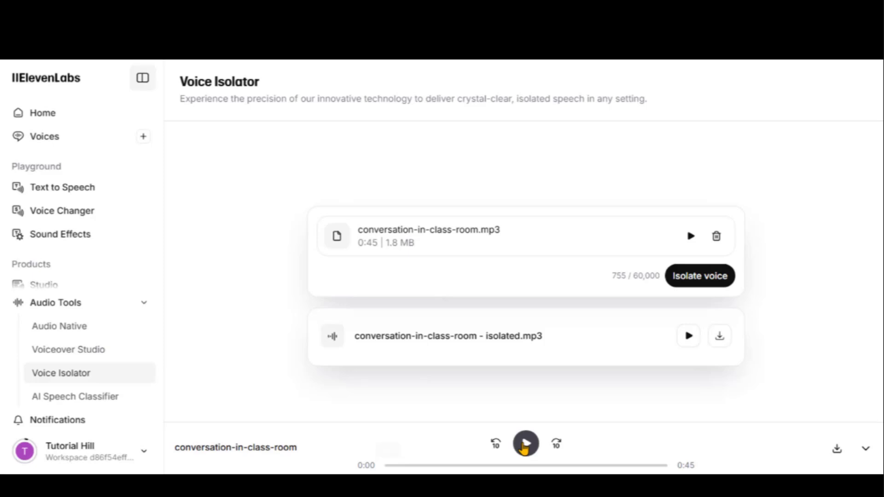
click(525, 444)
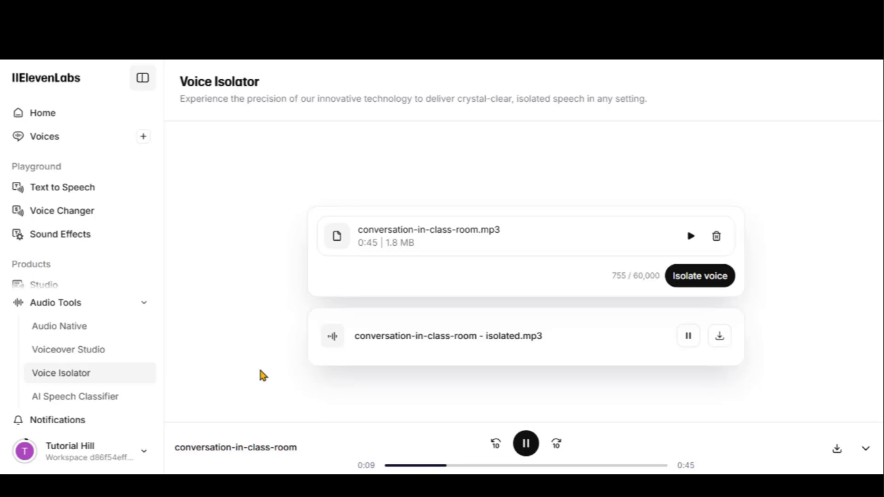
click(525, 446)
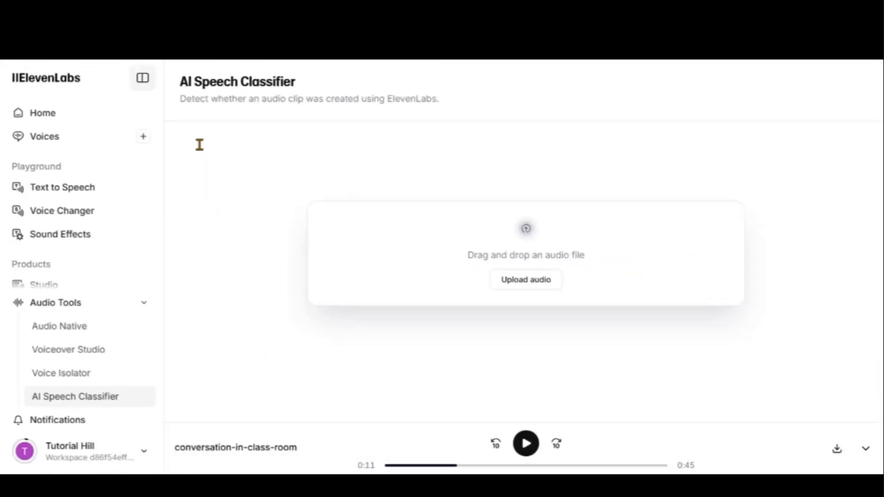
drag(179, 82, 326, 84)
click(326, 87)
drag(179, 99, 454, 96)
click(454, 96)
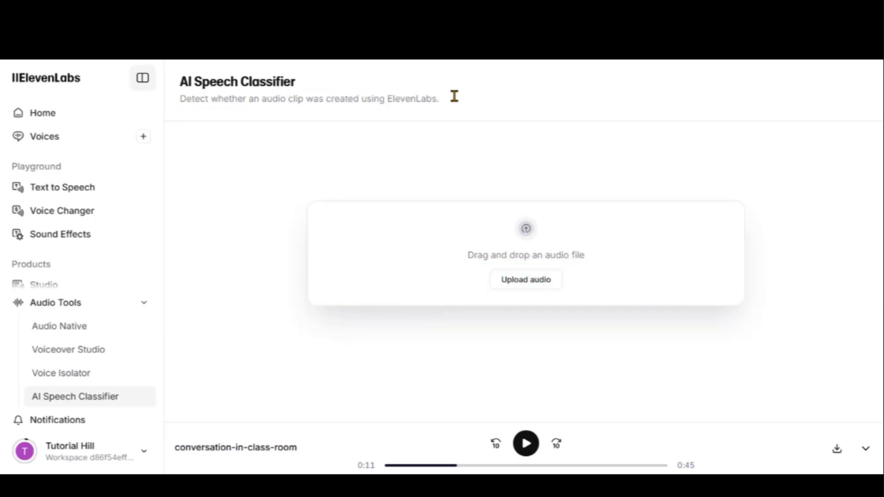